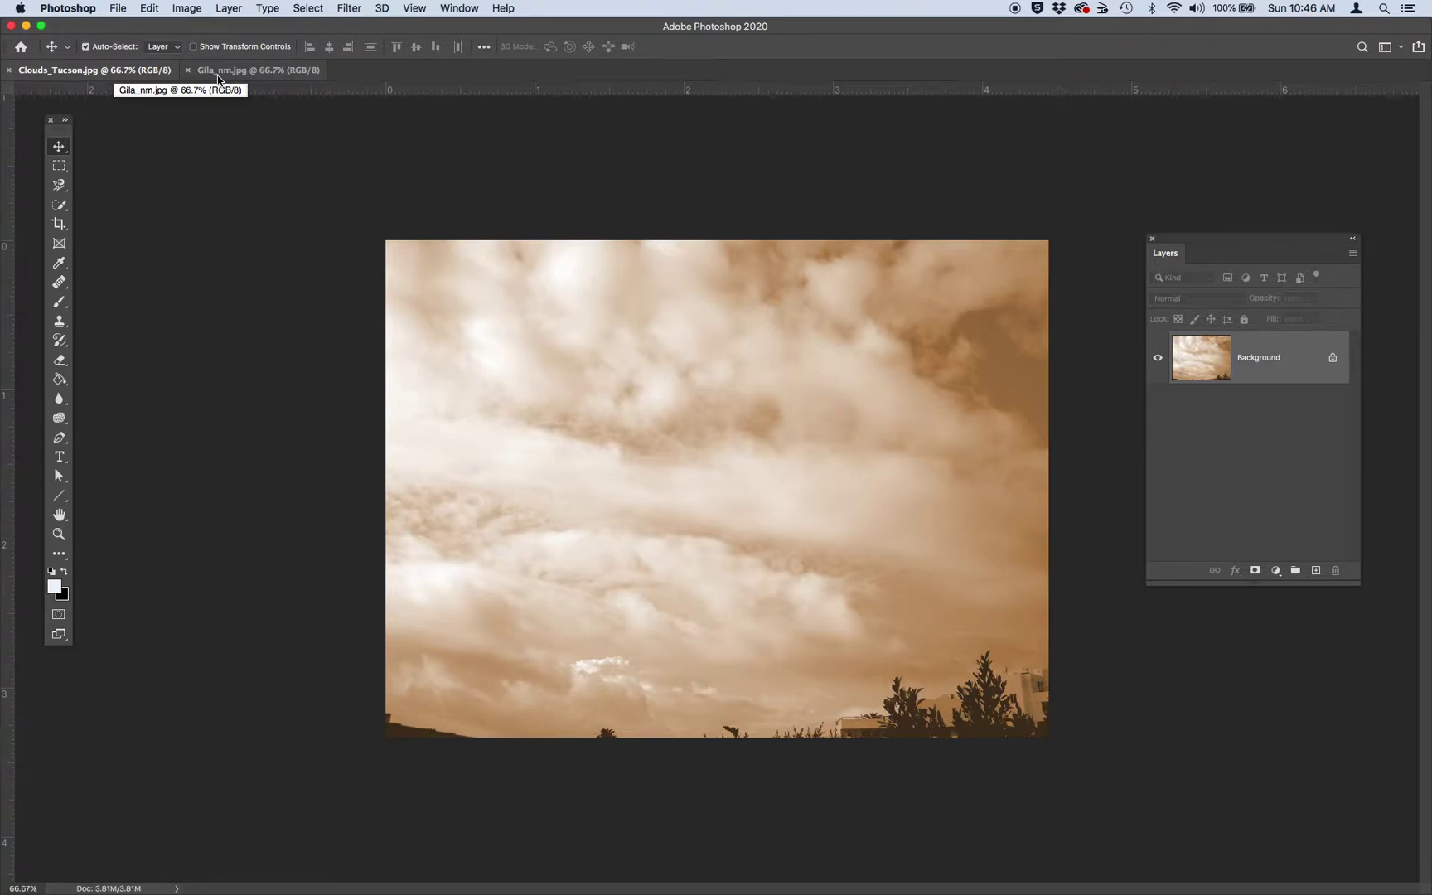
- Arrange the two open images side by side in a 2-up vertical layout and move the Layers panel off the mountains
left_click(415, 8)
mouse_move(457, 7)
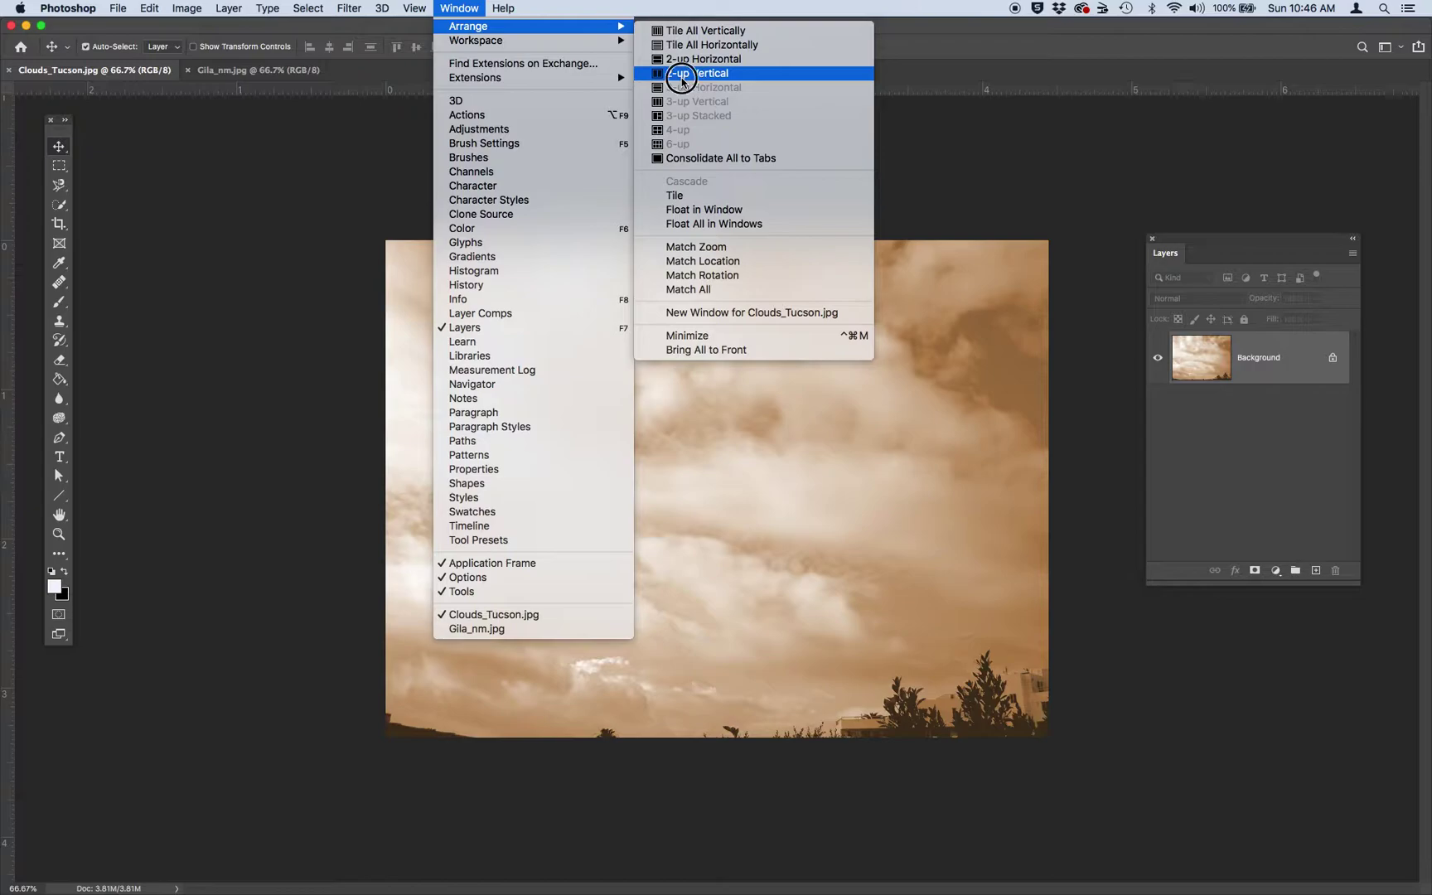
left_click(681, 75)
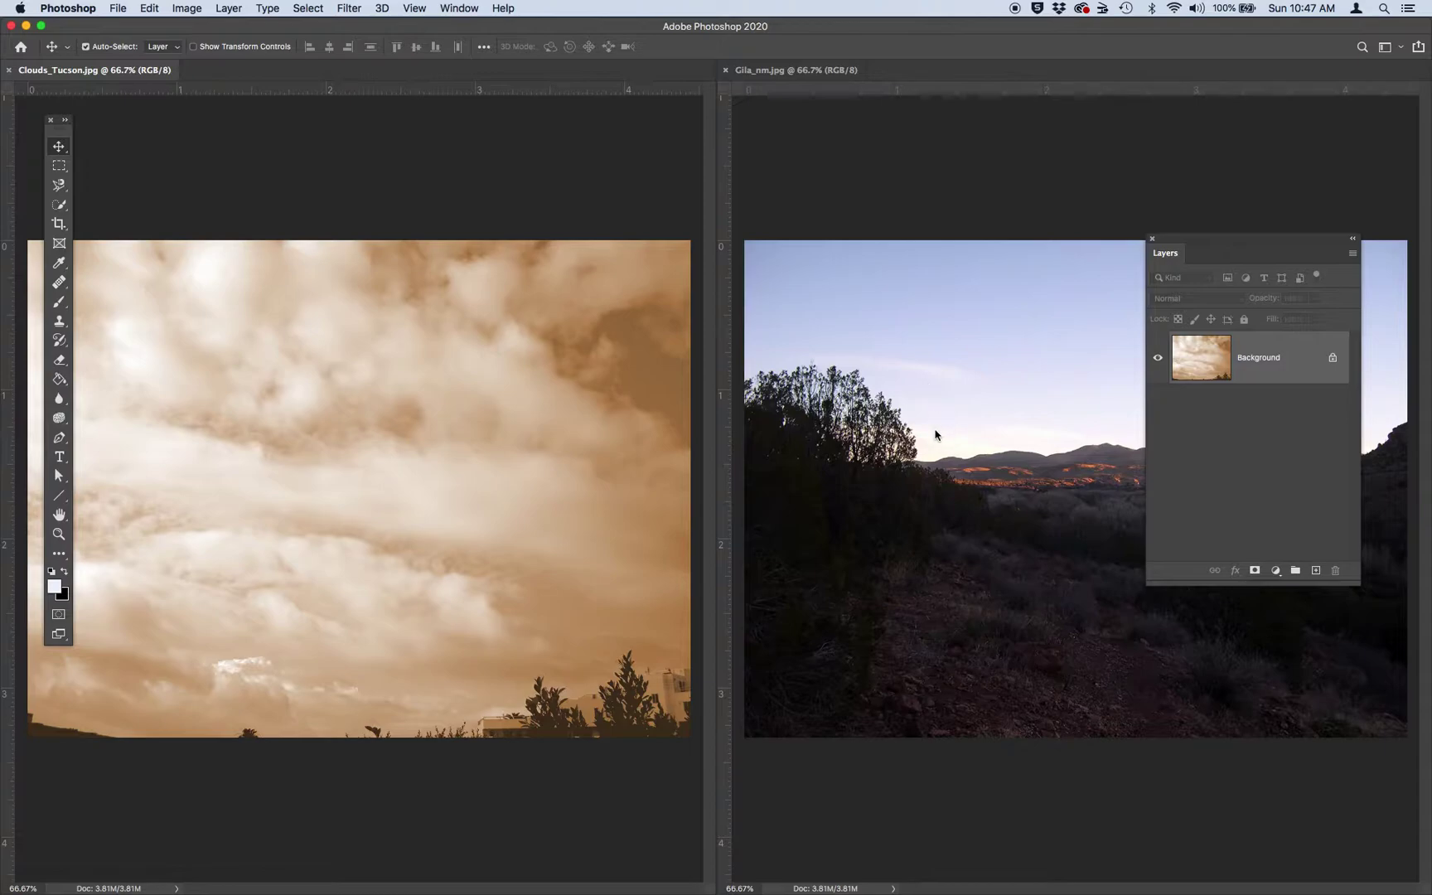
left_click_drag(1191, 240, 1216, 711)
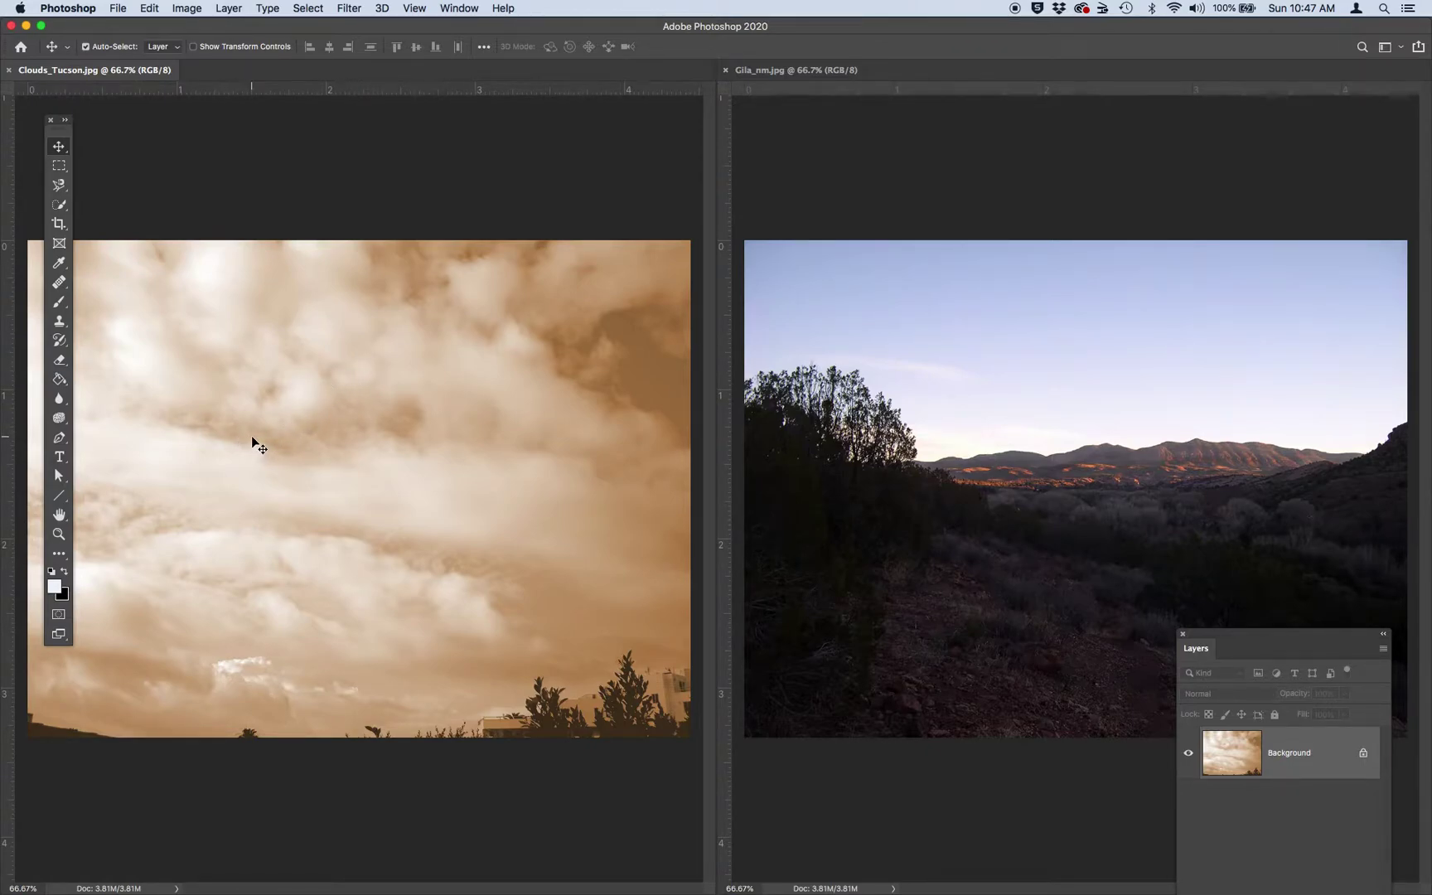
- Copy the clouds image into Gila_nm.jpg as a new layer covering the canvas, and close Clouds_Tucson.jpg
left_click_drag(244, 424, 907, 396)
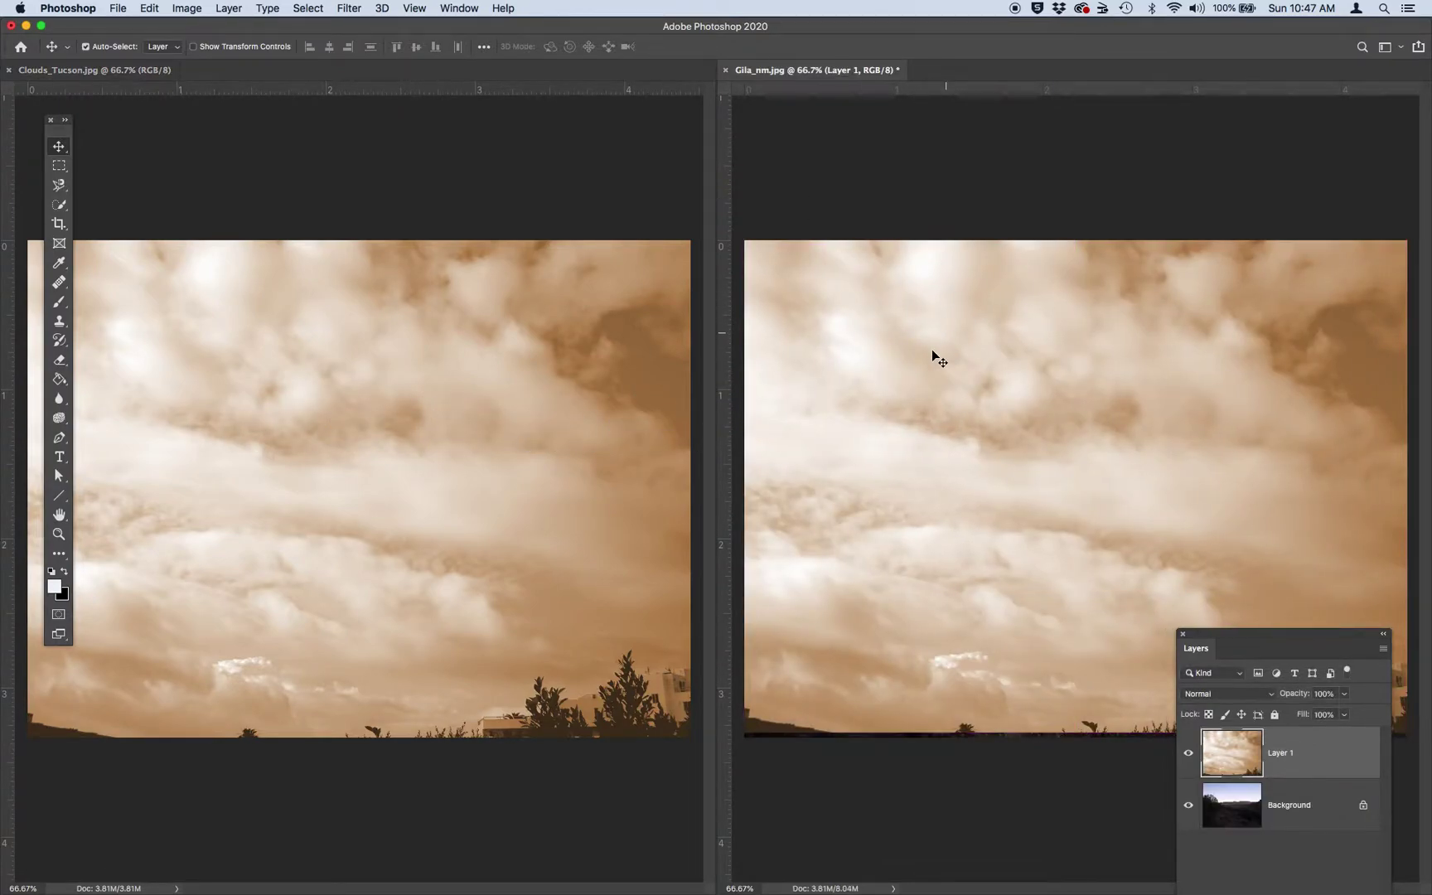
left_click(9, 72)
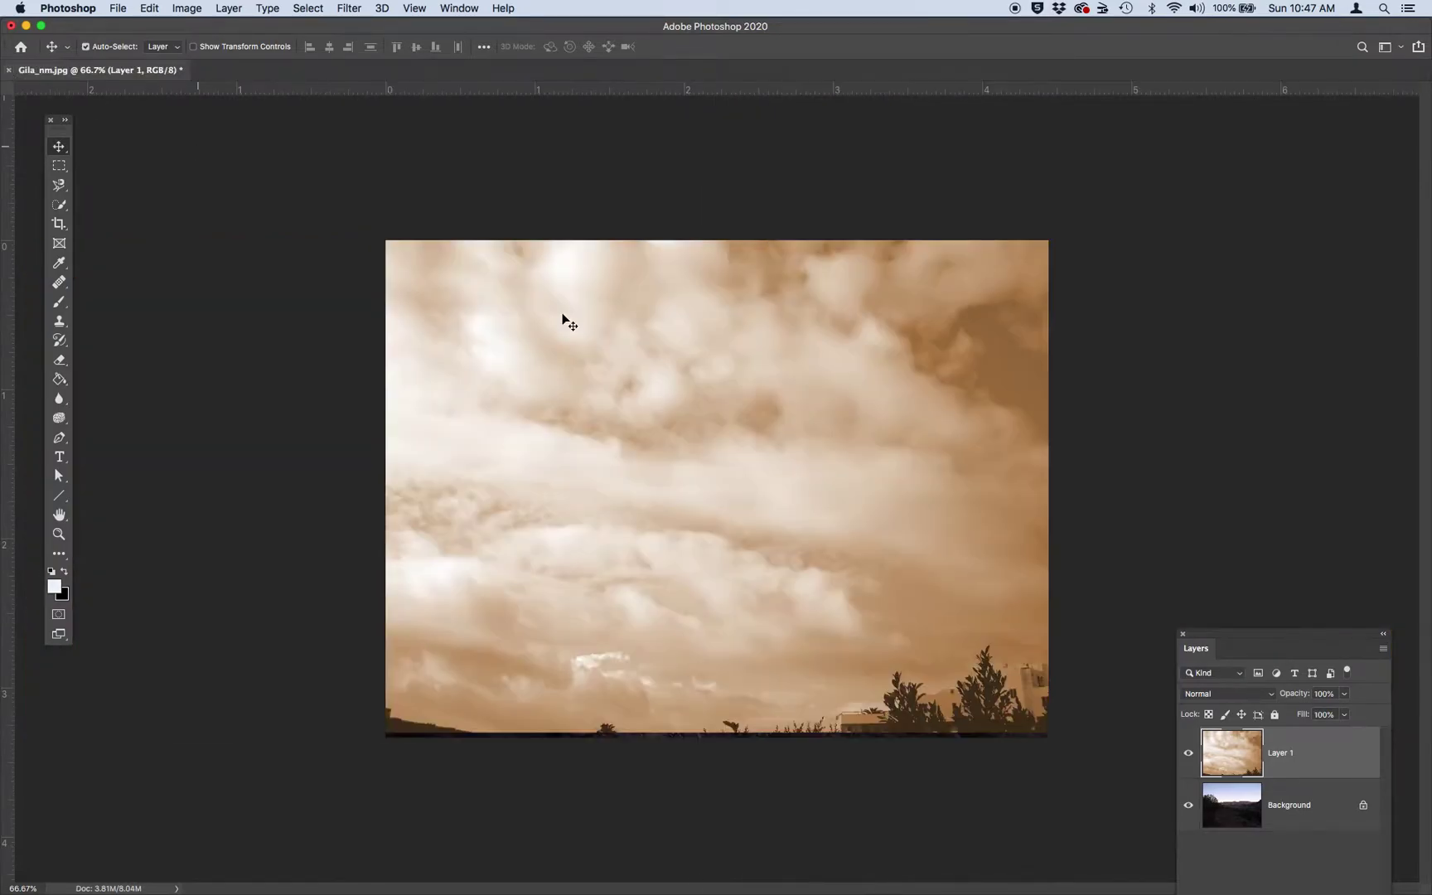
left_click_drag(1266, 632, 1206, 248)
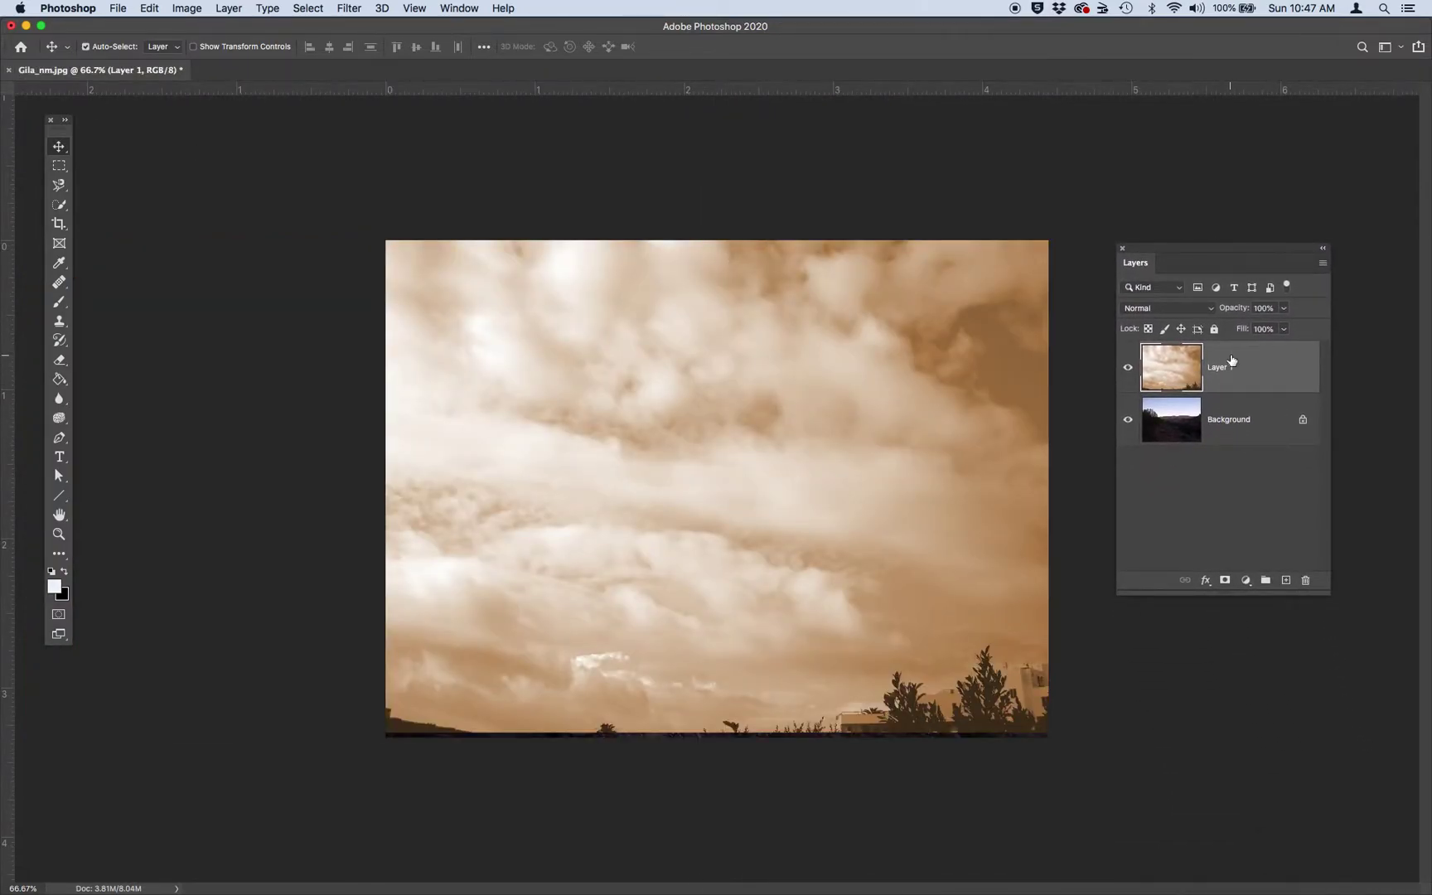
- Hide the new cloud layer, rename it "Clouds", and make it visible again
left_click(1127, 368)
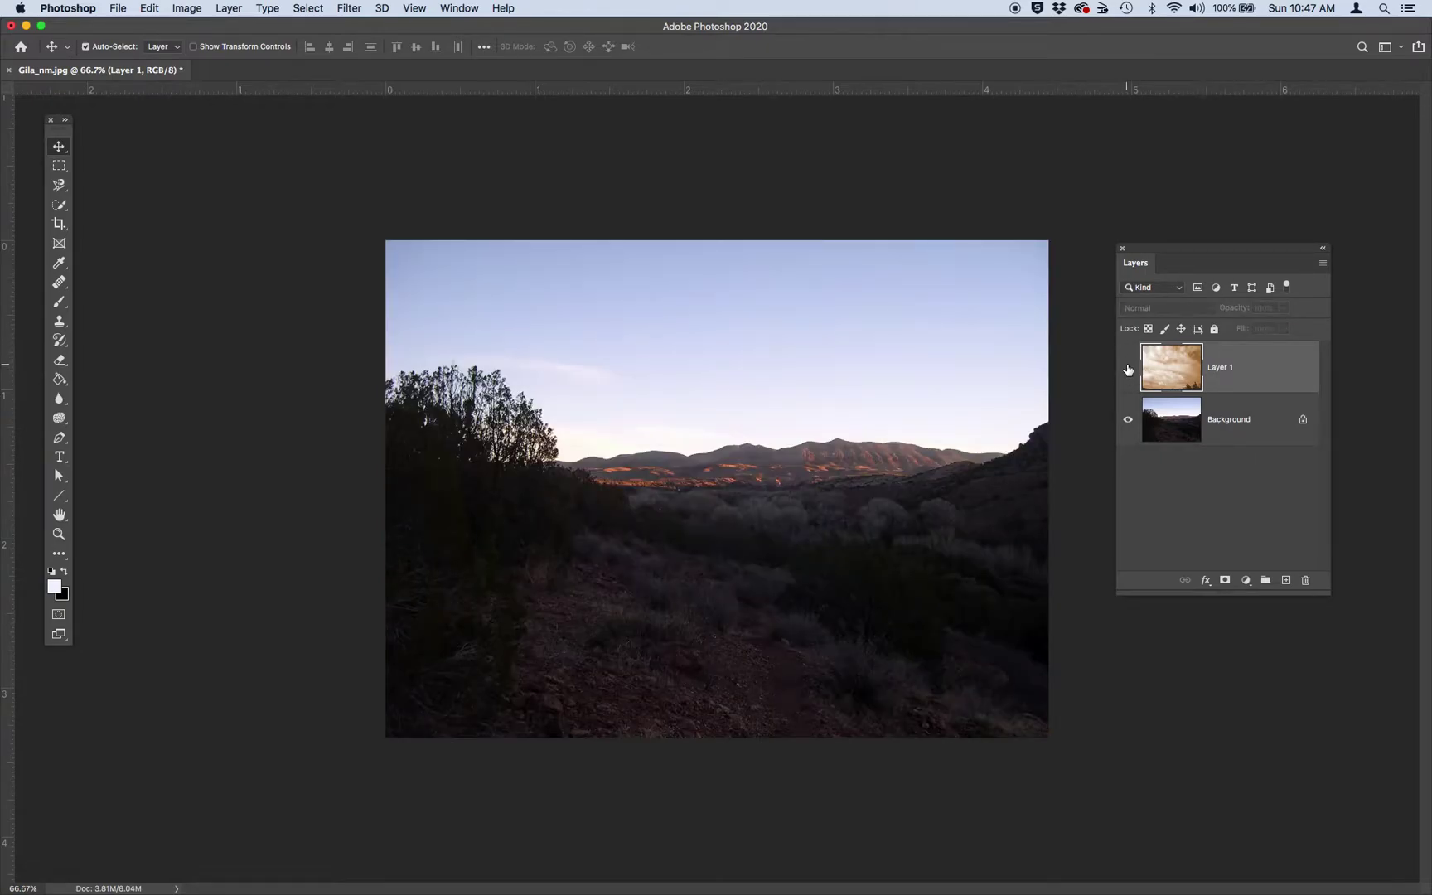
double_click(1221, 367)
type("Clouds")
left_click(1262, 477)
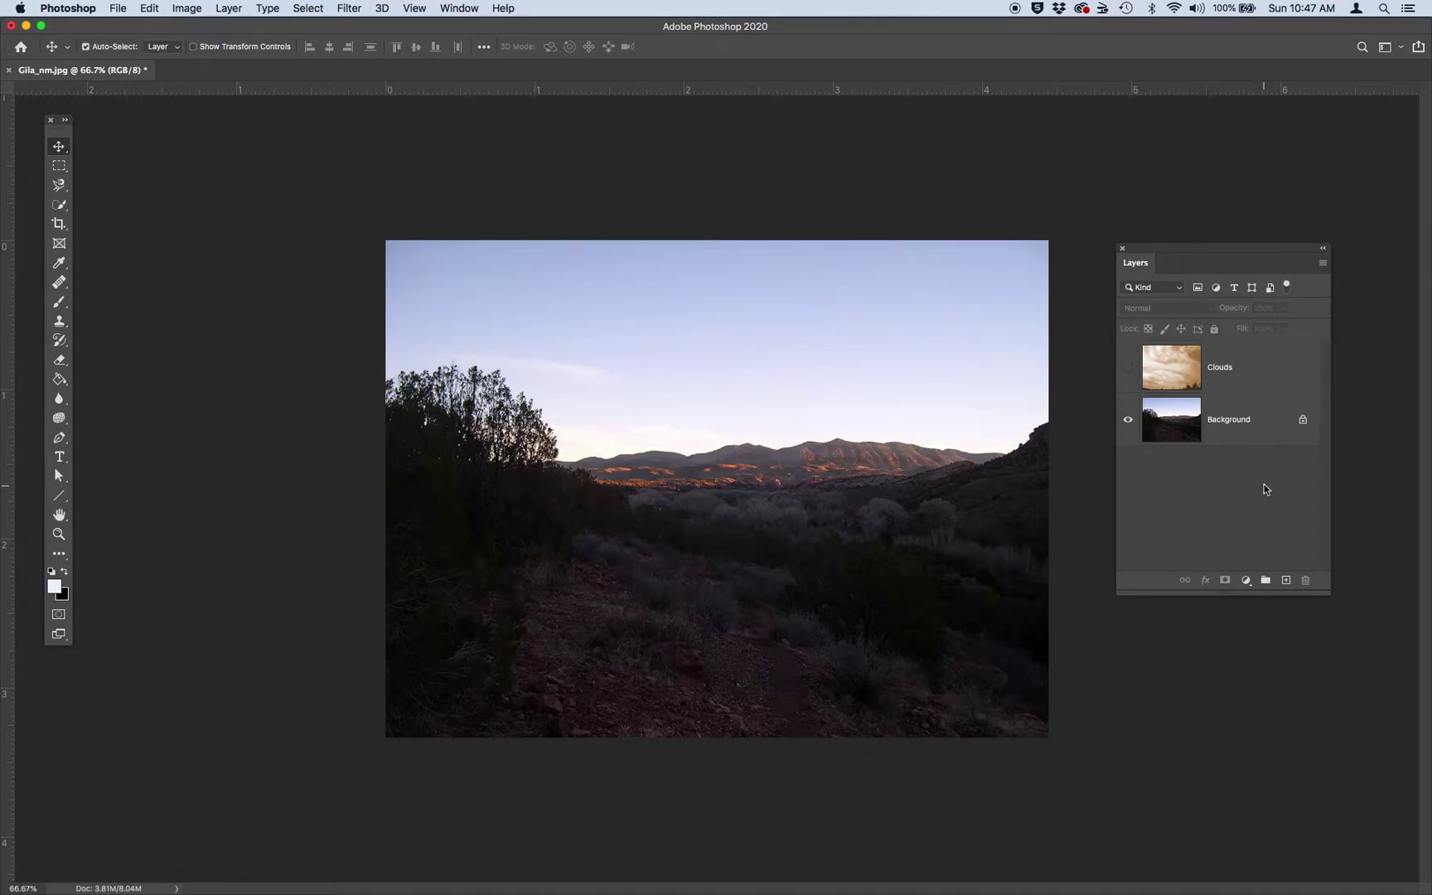
left_click(1127, 369)
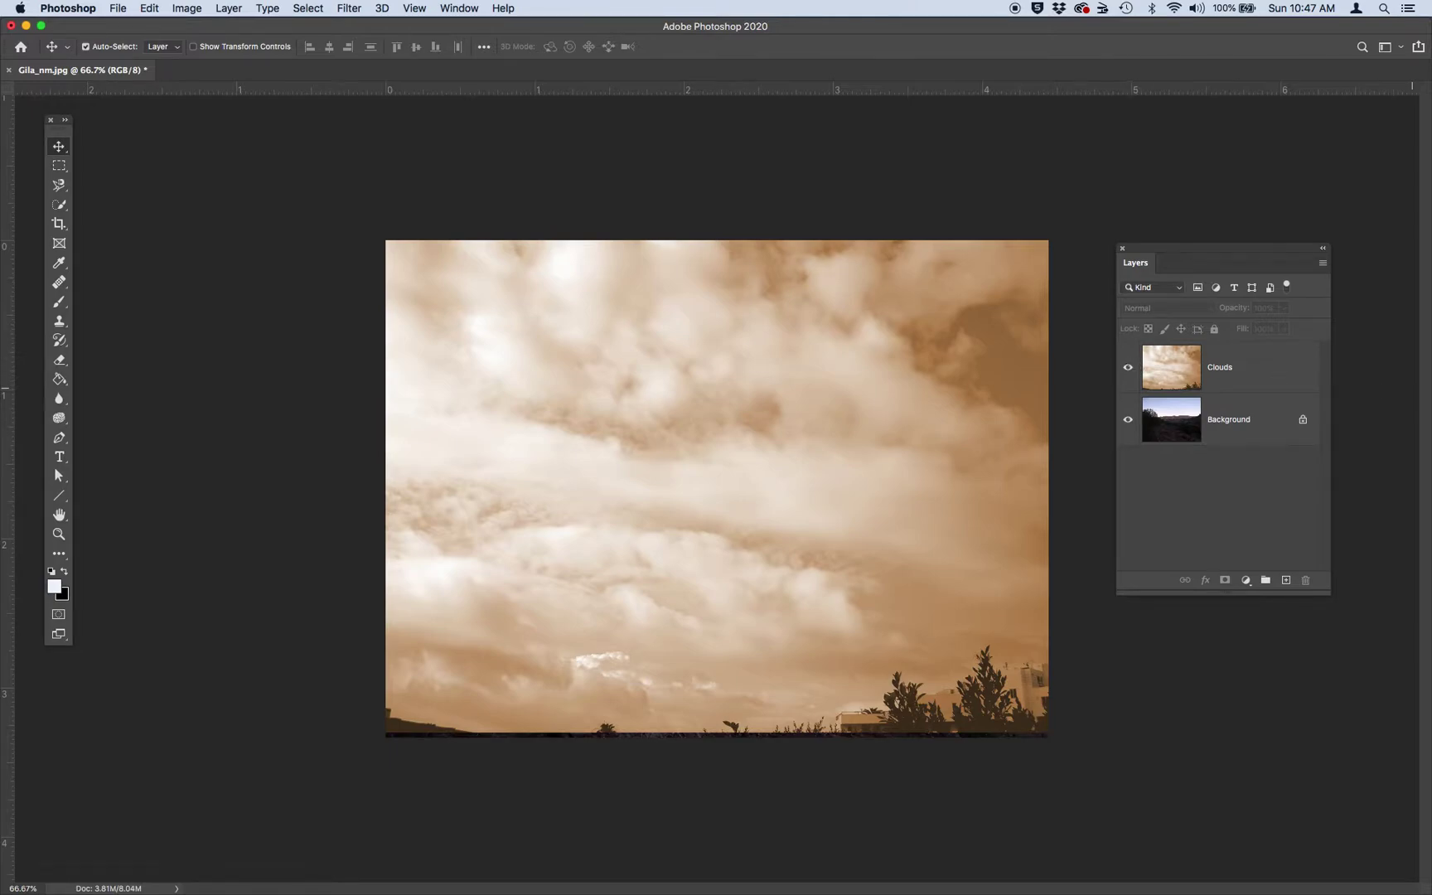
- Add a layer mask to the Clouds layer that hides the whole layer
left_click(1280, 372)
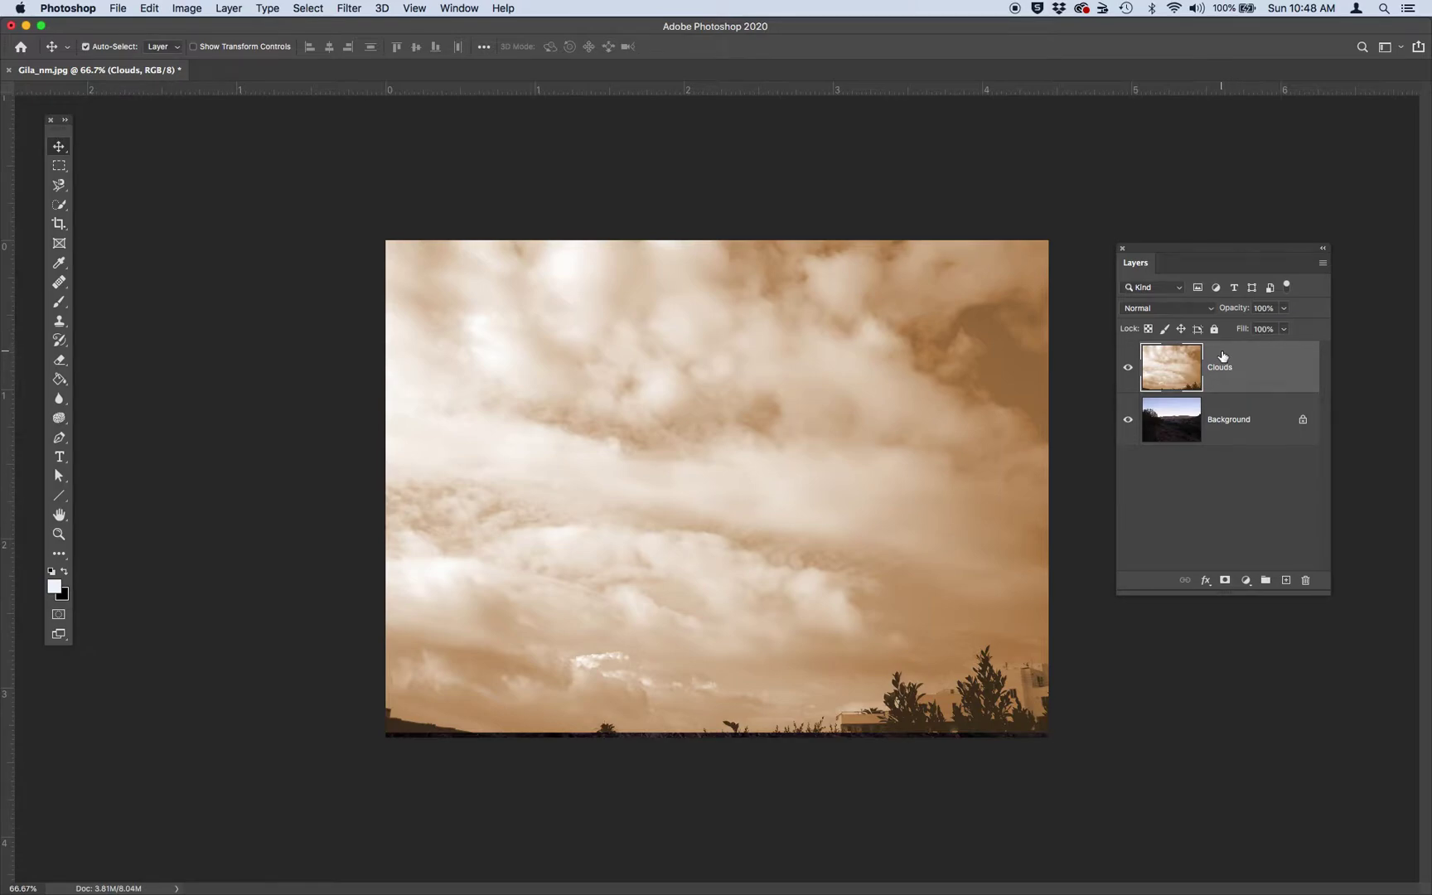
left_click(229, 8)
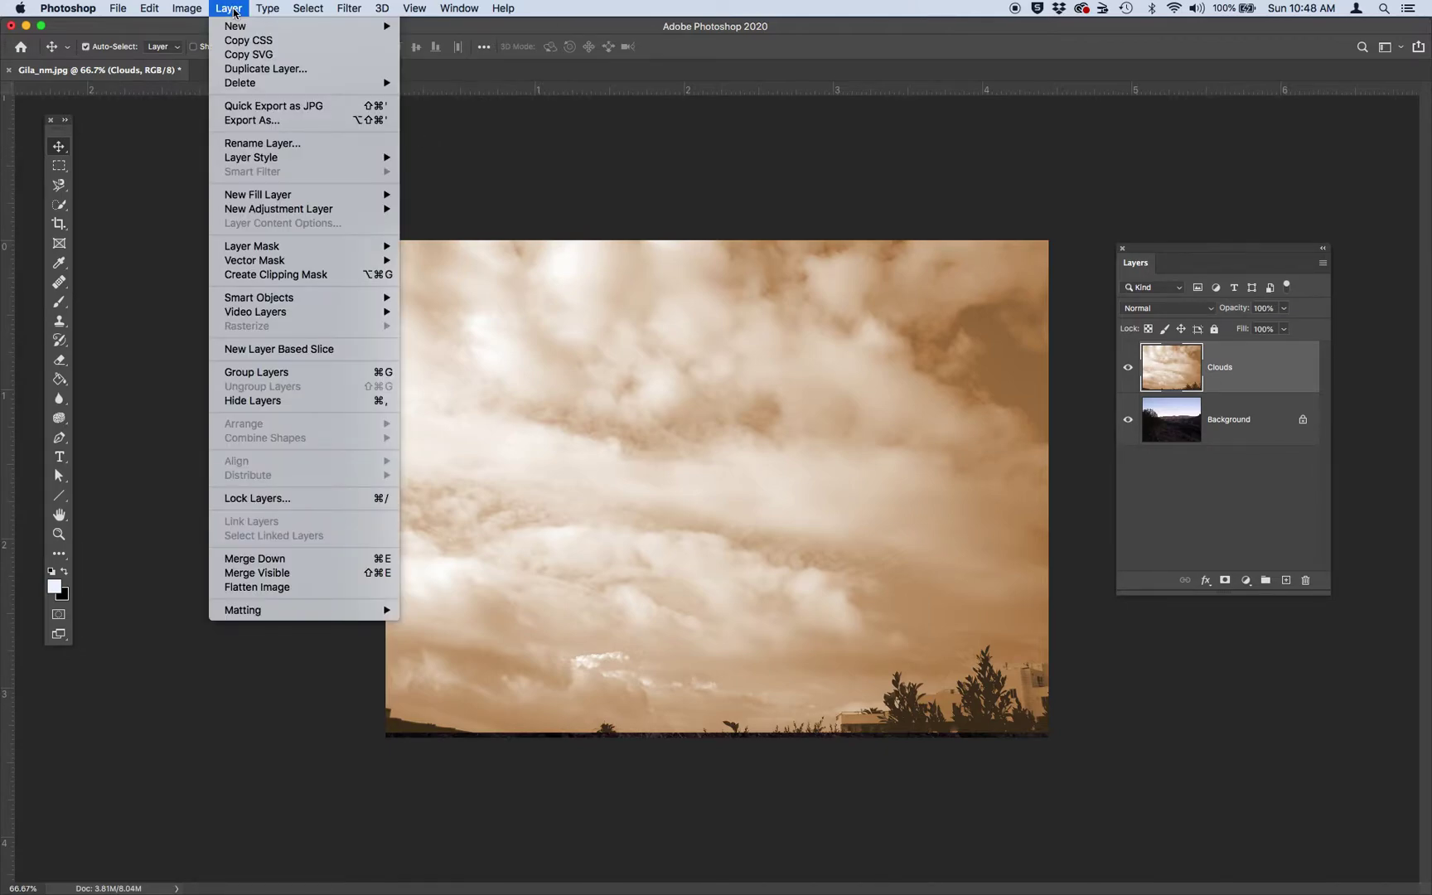
mouse_move(302, 247)
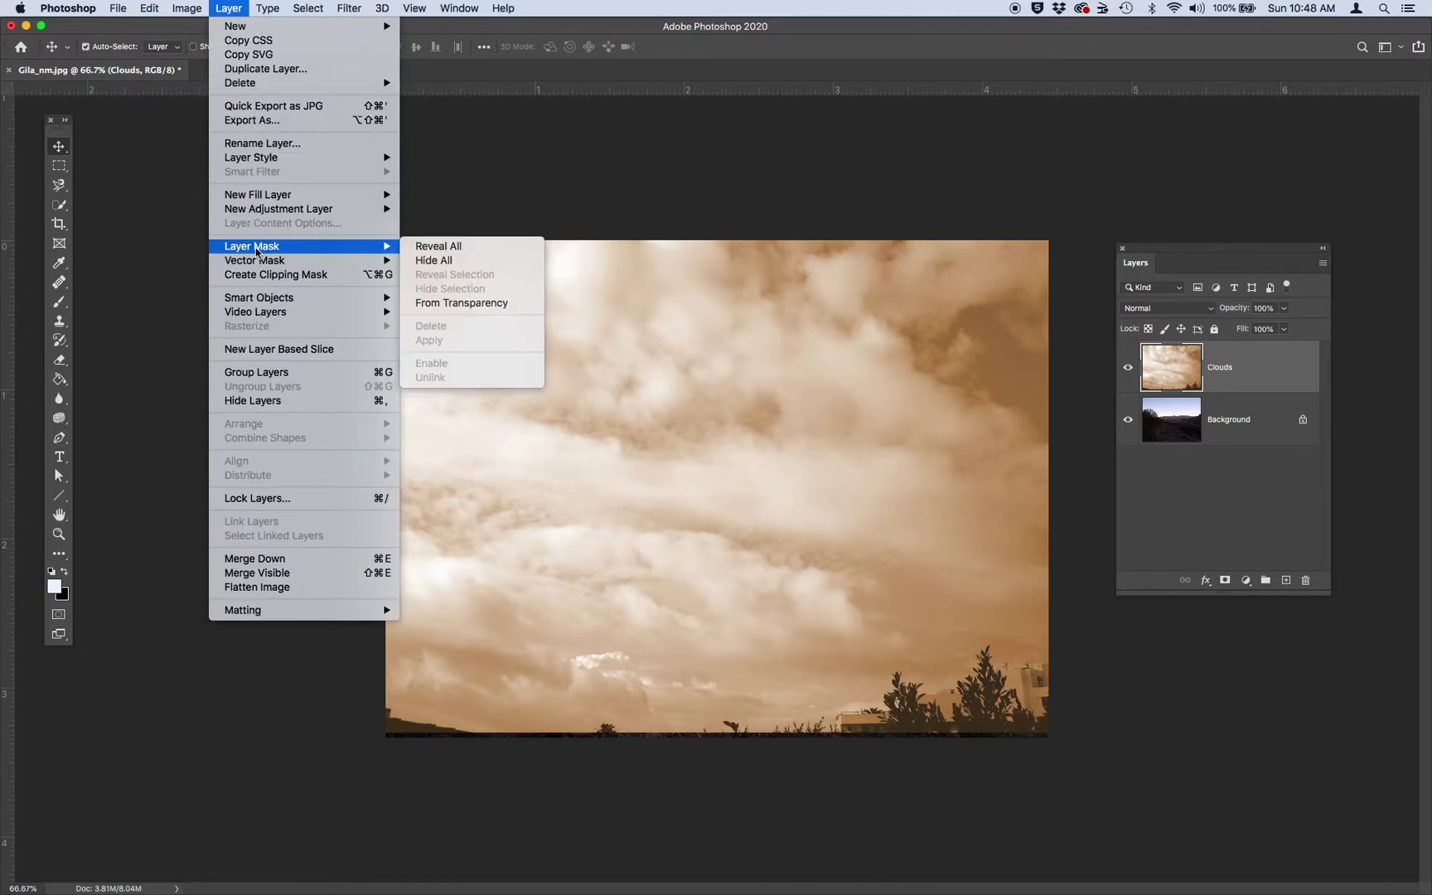
left_click(434, 262)
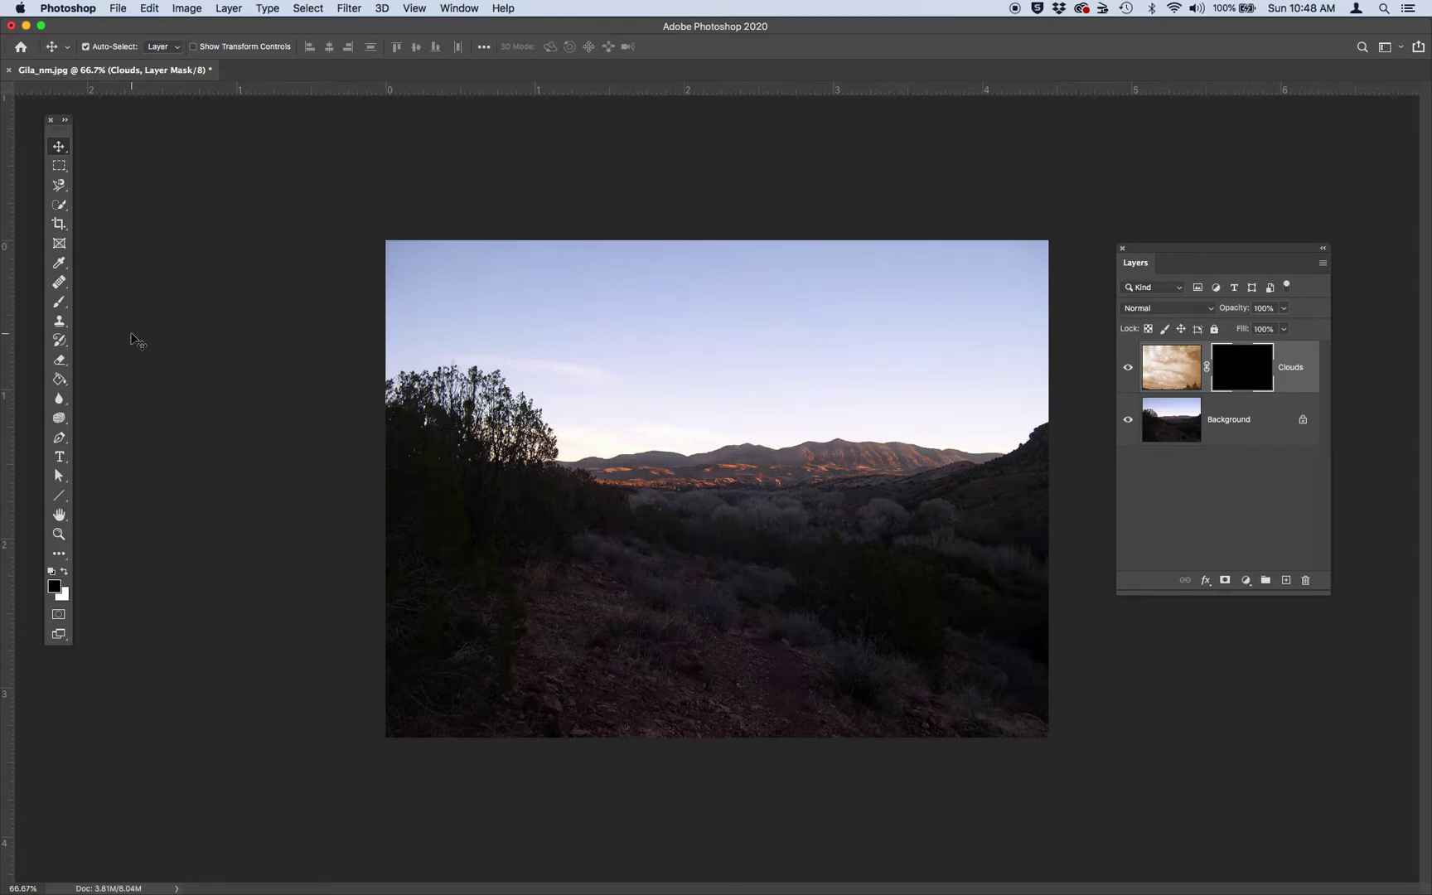
- Paint white on the Clouds mask with a soft 60 px brush at 70% opacity to begin revealing the clouds in the sky
left_click(62, 303)
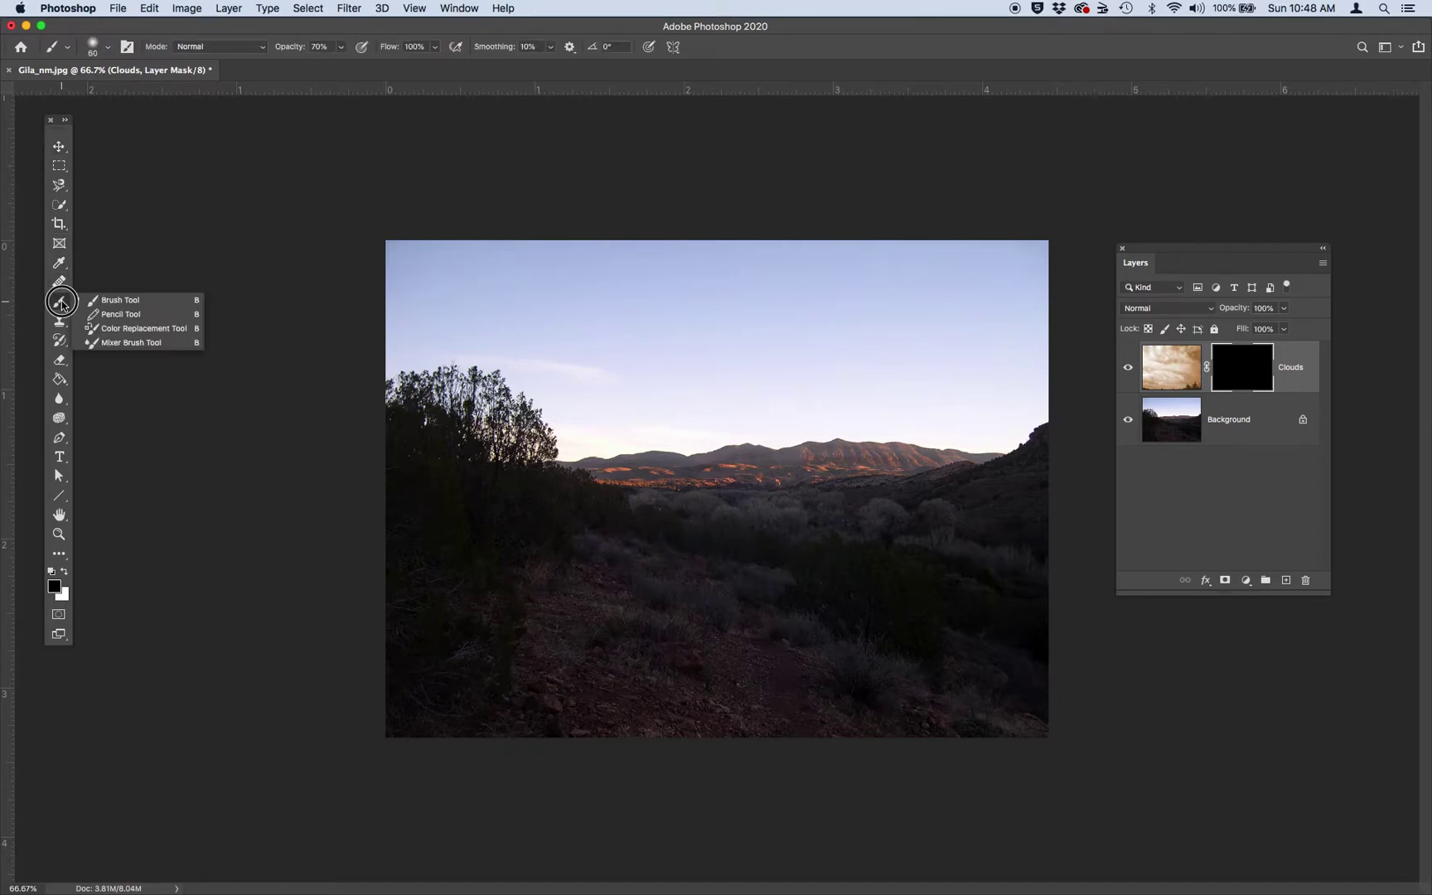
left_click(127, 301)
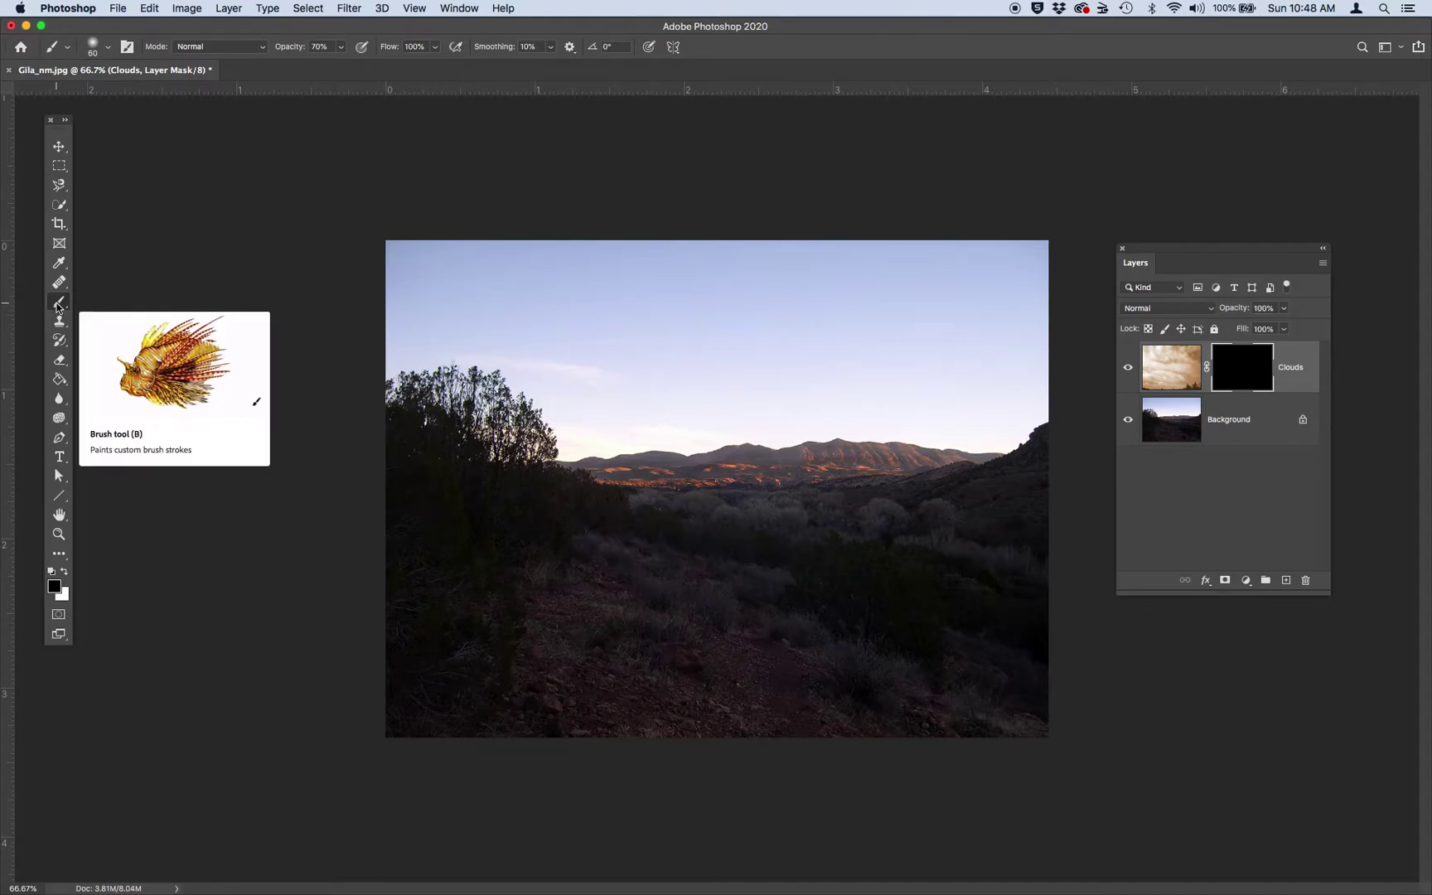
left_click(108, 49)
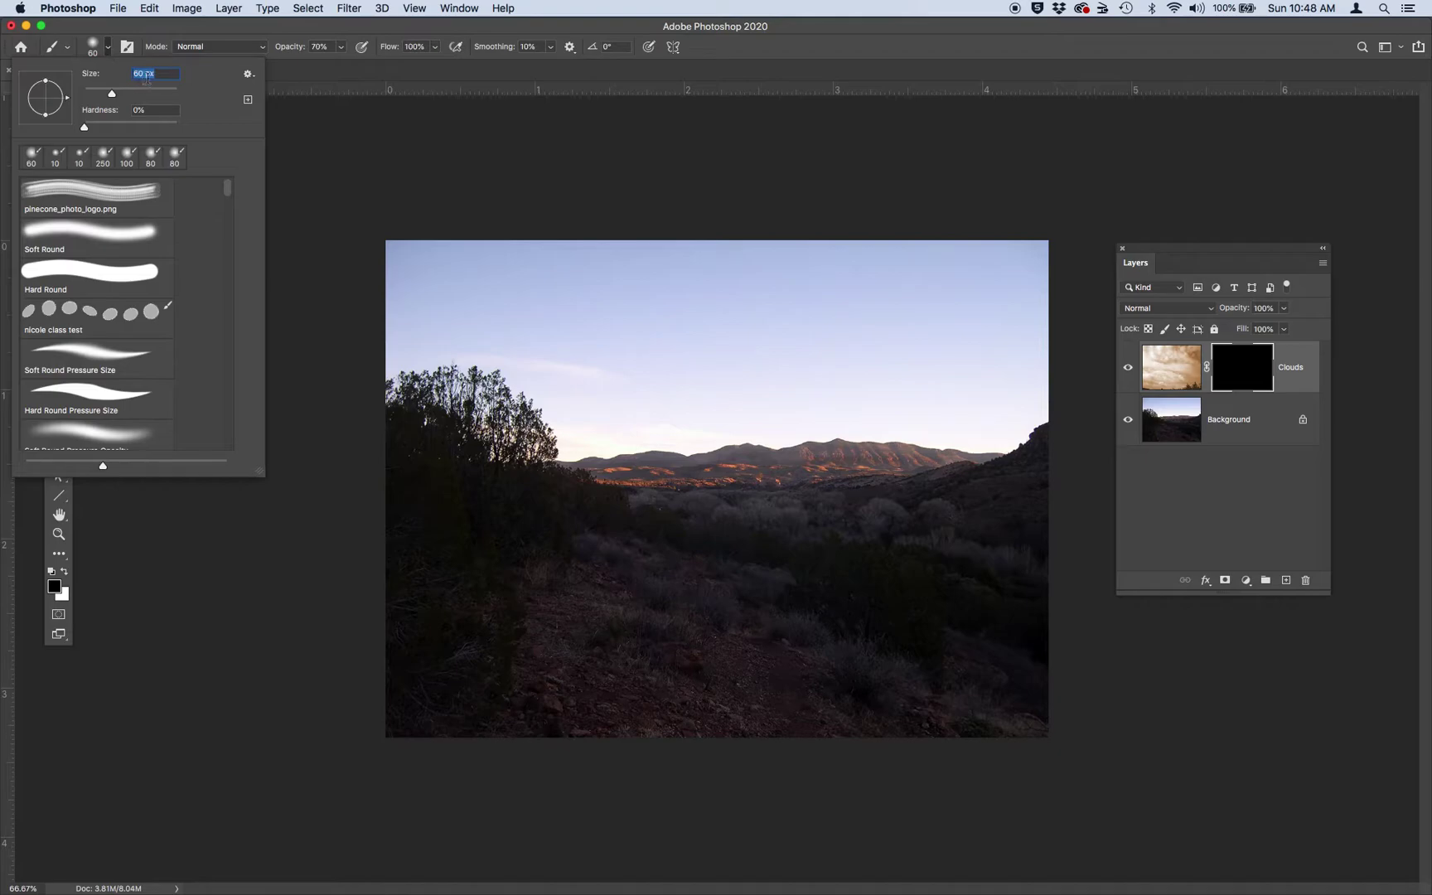
left_click(106, 51)
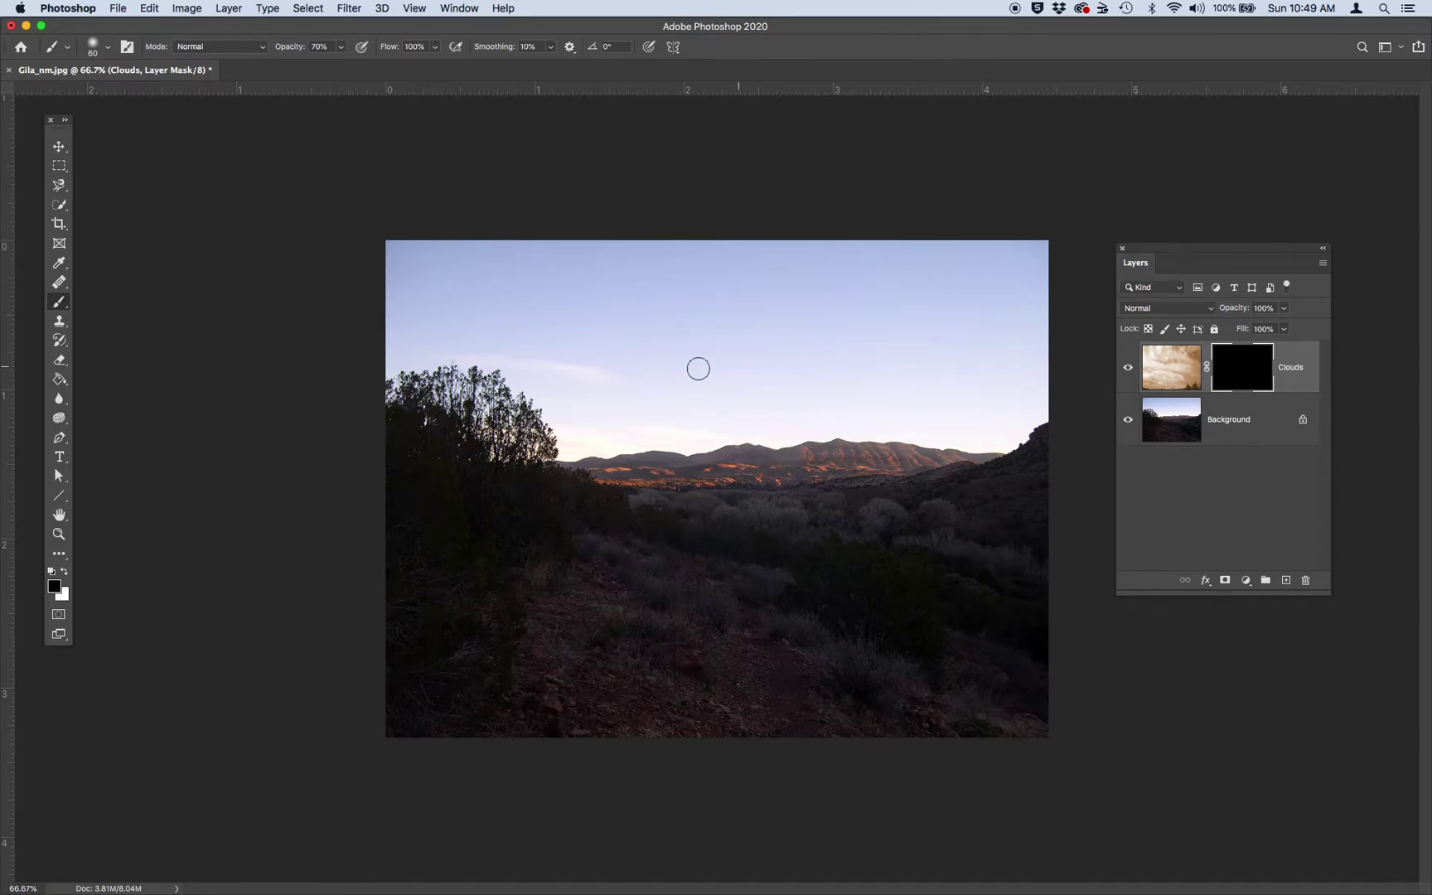
mouse_move(844, 324)
left_mouse_down()
mouse_move(626, 352)
mouse_move(738, 376)
mouse_move(857, 303)
mouse_move(718, 281)
mouse_move(670, 346)
mouse_move(849, 324)
mouse_move(711, 301)
mouse_move(878, 328)
mouse_move(772, 285)
mouse_move(821, 355)
left_mouse_up()
left_click(66, 575)
mouse_move(403, 252)
left_mouse_down()
mouse_move(567, 270)
mouse_move(674, 265)
mouse_move(430, 247)
mouse_move(813, 251)
mouse_move(398, 277)
mouse_move(796, 285)
mouse_move(989, 268)
mouse_move(757, 264)
mouse_move(1067, 257)
mouse_move(931, 248)
mouse_move(1049, 257)
mouse_move(1018, 287)
mouse_move(840, 298)
mouse_move(377, 298)
mouse_move(768, 337)
mouse_move(599, 319)
mouse_move(380, 331)
mouse_move(612, 345)
mouse_move(493, 353)
mouse_move(388, 336)
mouse_move(400, 272)
mouse_move(387, 243)
mouse_move(515, 354)
mouse_move(582, 438)
mouse_move(558, 355)
mouse_move(597, 392)
mouse_move(748, 311)
mouse_move(640, 337)
mouse_move(813, 382)
mouse_move(877, 318)
mouse_move(840, 298)
mouse_move(919, 357)
mouse_move(1003, 375)
mouse_move(1036, 361)
mouse_move(961, 376)
mouse_move(905, 414)
mouse_move(559, 442)
mouse_move(628, 430)
mouse_move(729, 367)
mouse_move(672, 377)
mouse_move(686, 406)
mouse_move(787, 419)
mouse_move(881, 362)
mouse_move(903, 377)
mouse_move(760, 440)
mouse_move(855, 423)
mouse_move(1009, 434)
mouse_move(1019, 351)
mouse_move(991, 303)
mouse_move(845, 371)
mouse_move(779, 329)
mouse_move(697, 307)
mouse_move(607, 390)
mouse_move(676, 415)
mouse_move(639, 291)
mouse_move(648, 352)
left_mouse_up()
- Enlarge the brush to 250 px and paint white on the Clouds mask across the rest of the sky above the mountains
key("bracketright")
key("bracketright")
key("bracketright")
key("bracketright")
key("bracketright")
key("bracketright")
key("bracketright")
key("bracketright")
key("bracketright")
mouse_move(731, 337)
left_mouse_down()
mouse_move(910, 311)
mouse_move(996, 382)
mouse_move(1023, 320)
left_mouse_up()
mouse_move(400, 313)
left_mouse_down()
mouse_move(438, 317)
mouse_move(422, 349)
mouse_move(522, 369)
mouse_move(576, 416)
mouse_move(775, 388)
mouse_move(976, 401)
mouse_move(1028, 376)
left_mouse_up()
left_click_drag(862, 266, 418, 272)
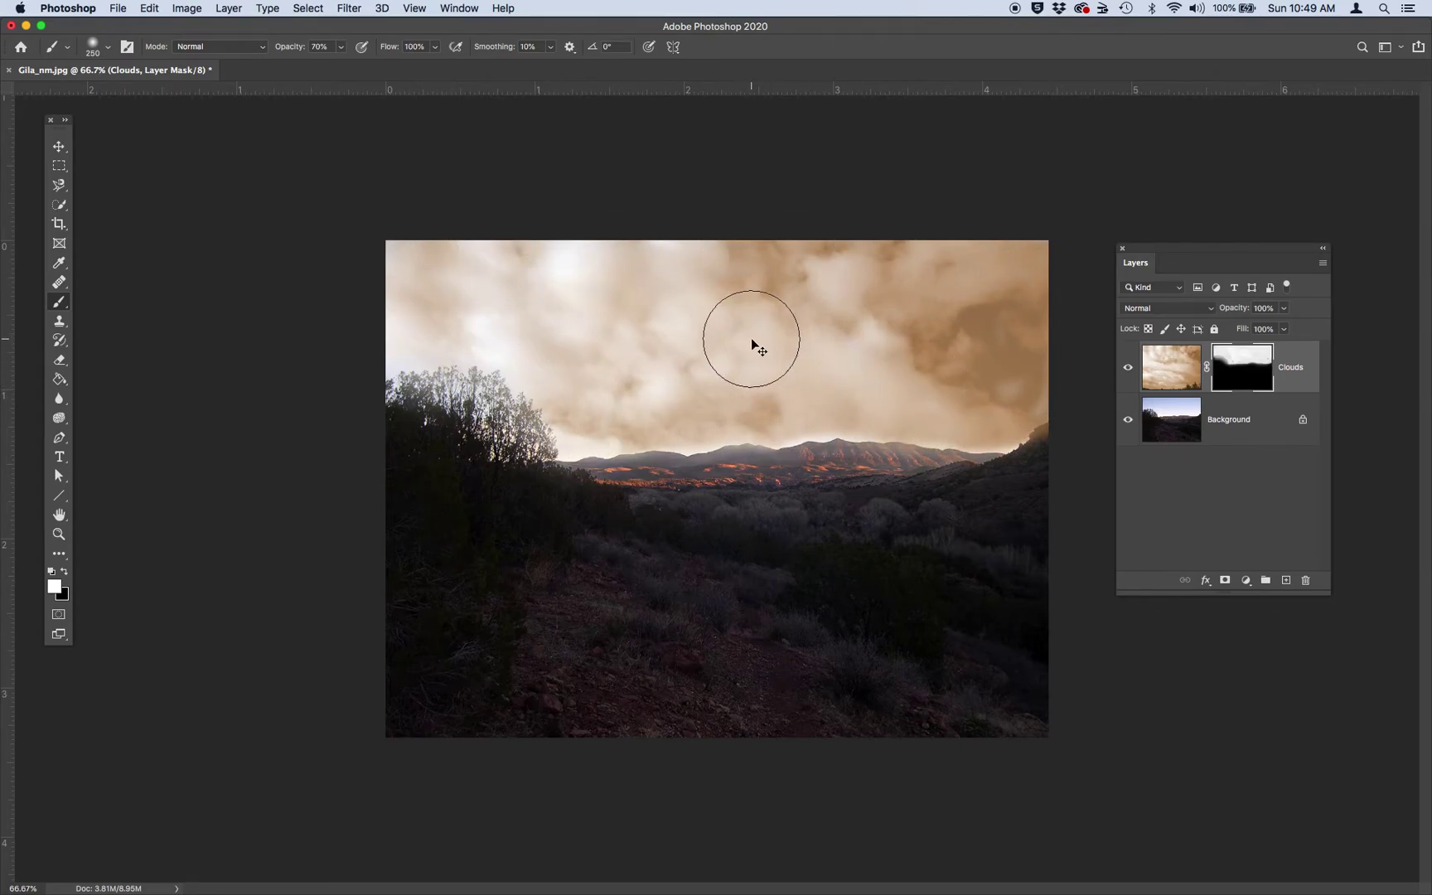
- Reduce the brush to 50 px and paint black on the Clouds mask to remove the clouds from the mountain ridge
key("super+equal")
key("super+equal")
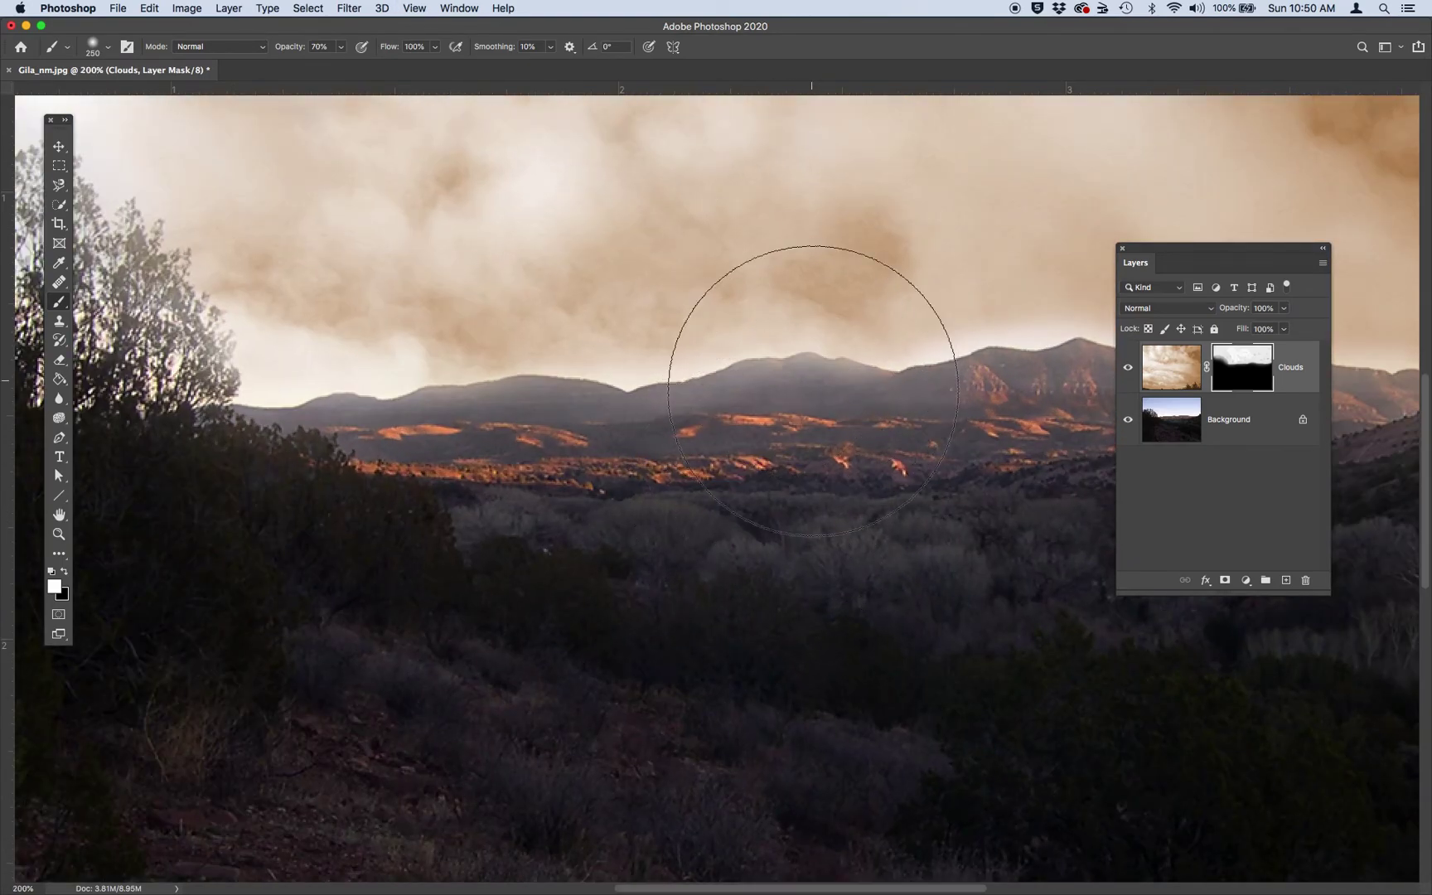
key("bracketleft")
key("bracketleft")
key("bracketleft")
key("bracketleft")
key("bracketleft")
key("bracketleft")
key("bracketleft")
key("bracketleft")
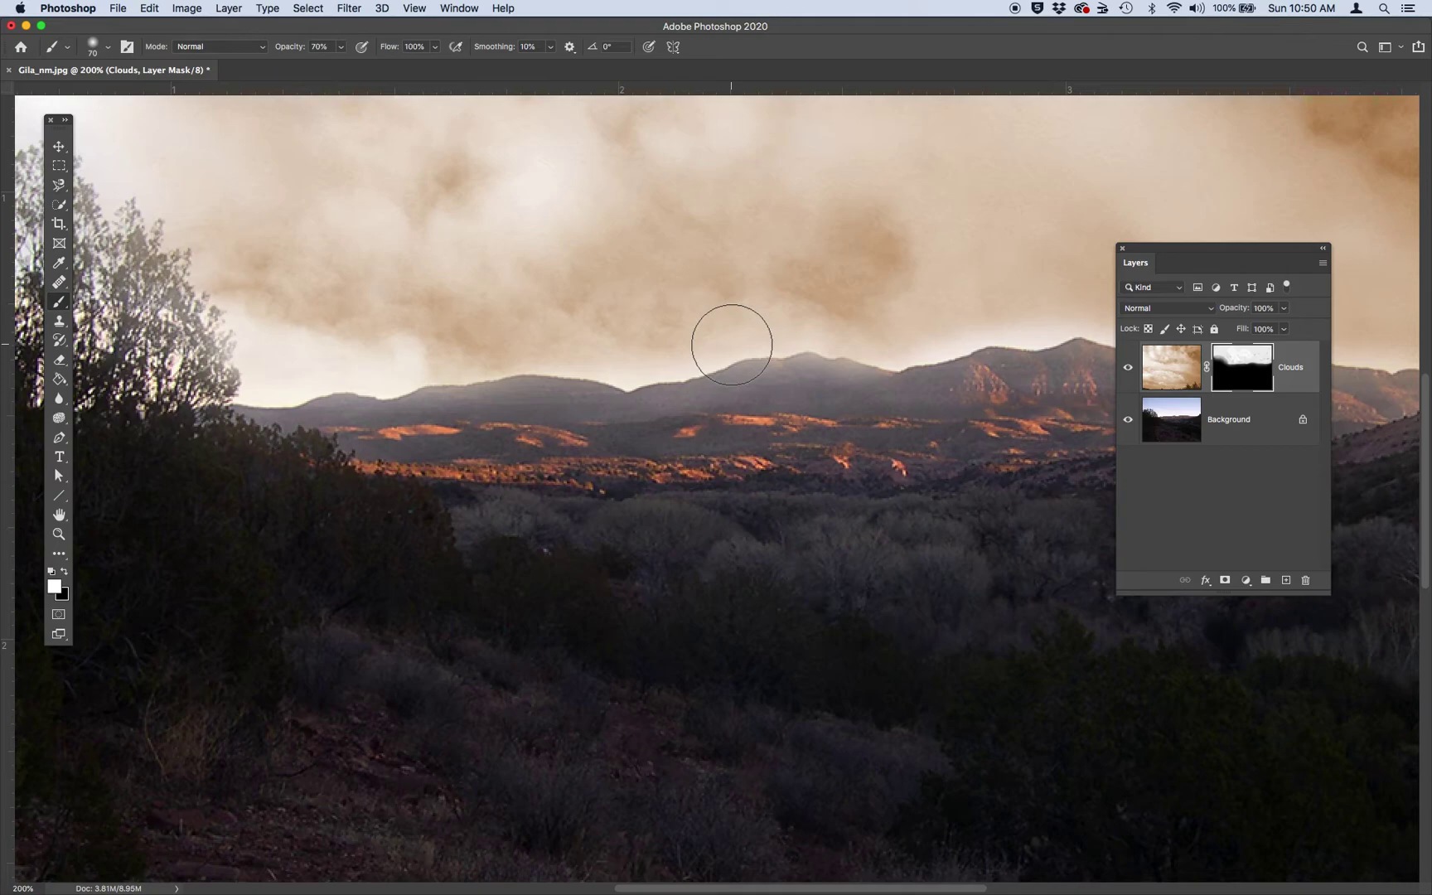
key("bracketleft")
key("bracketleft")
left_click(65, 573)
mouse_move(307, 434)
left_mouse_down()
mouse_move(476, 407)
mouse_move(628, 428)
mouse_move(793, 396)
mouse_move(724, 419)
mouse_move(700, 409)
mouse_move(770, 391)
mouse_move(911, 405)
mouse_move(762, 423)
left_mouse_up()
key("space")
mouse_move(842, 444)
left_mouse_down()
mouse_move(627, 477)
mouse_move(837, 406)
mouse_move(824, 406)
mouse_move(993, 430)
mouse_move(721, 484)
left_mouse_up()
key("space")
mouse_move(591, 447)
left_mouse_down()
mouse_move(982, 476)
mouse_move(1072, 501)
mouse_move(709, 510)
left_mouse_up()
key("space")
left_click_drag(466, 526, 906, 503)
mouse_move(339, 505)
left_mouse_down()
mouse_move(370, 497)
mouse_move(148, 500)
mouse_move(527, 485)
mouse_move(263, 538)
mouse_move(535, 583)
left_mouse_up()
- Enlarge the brush to 125 px and paint black on the Clouds mask to remove the clouds from the dark tree
key("space")
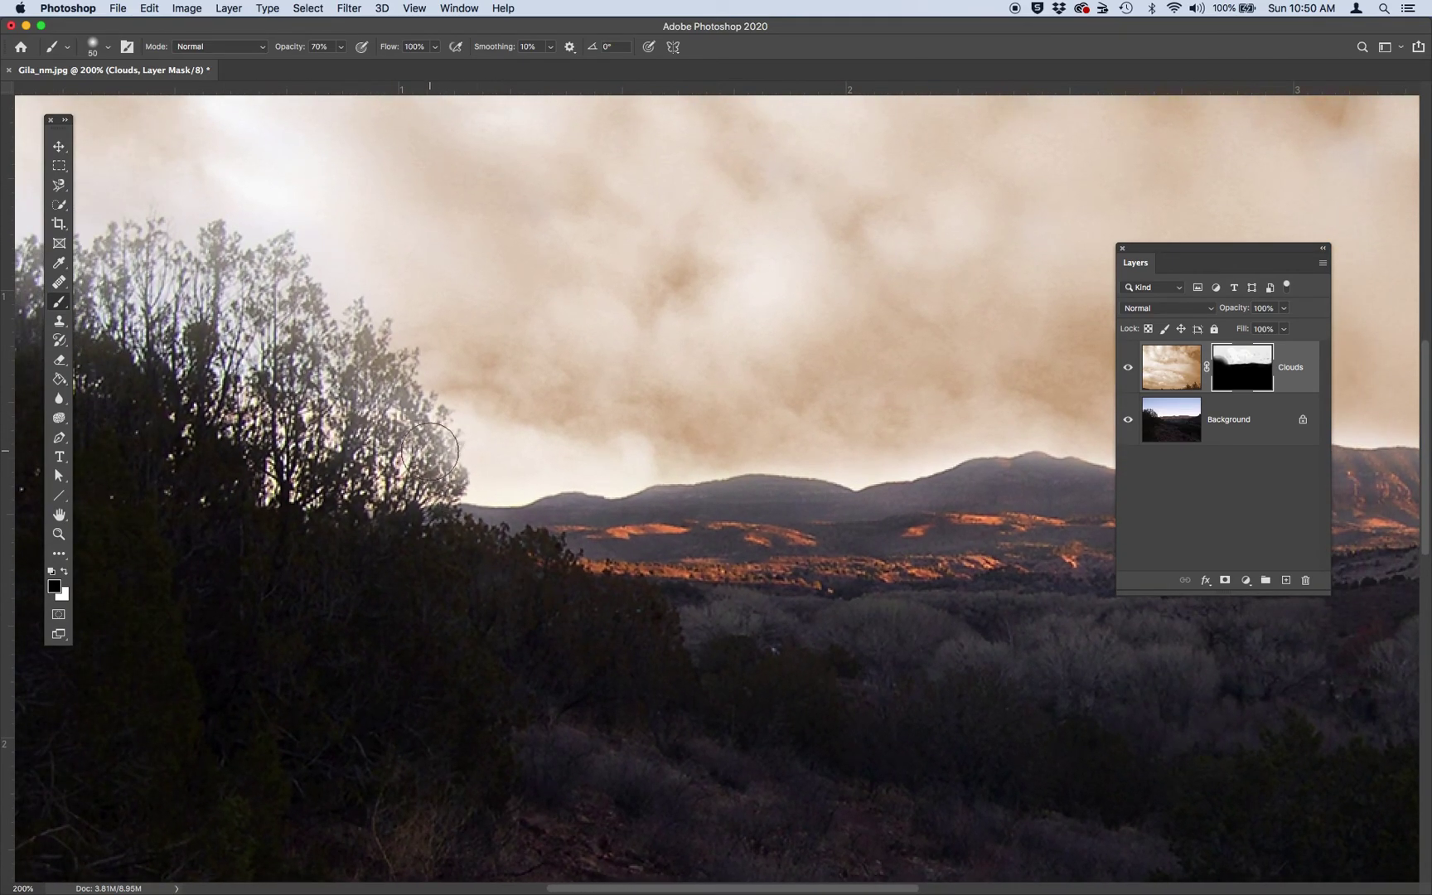
key("bracketright")
key("bracketright")
key("bracketright")
key("bracketright")
key("bracketright")
key("bracketright")
mouse_move(447, 431)
left_mouse_down()
mouse_move(385, 394)
mouse_move(308, 345)
mouse_move(170, 307)
left_mouse_up()
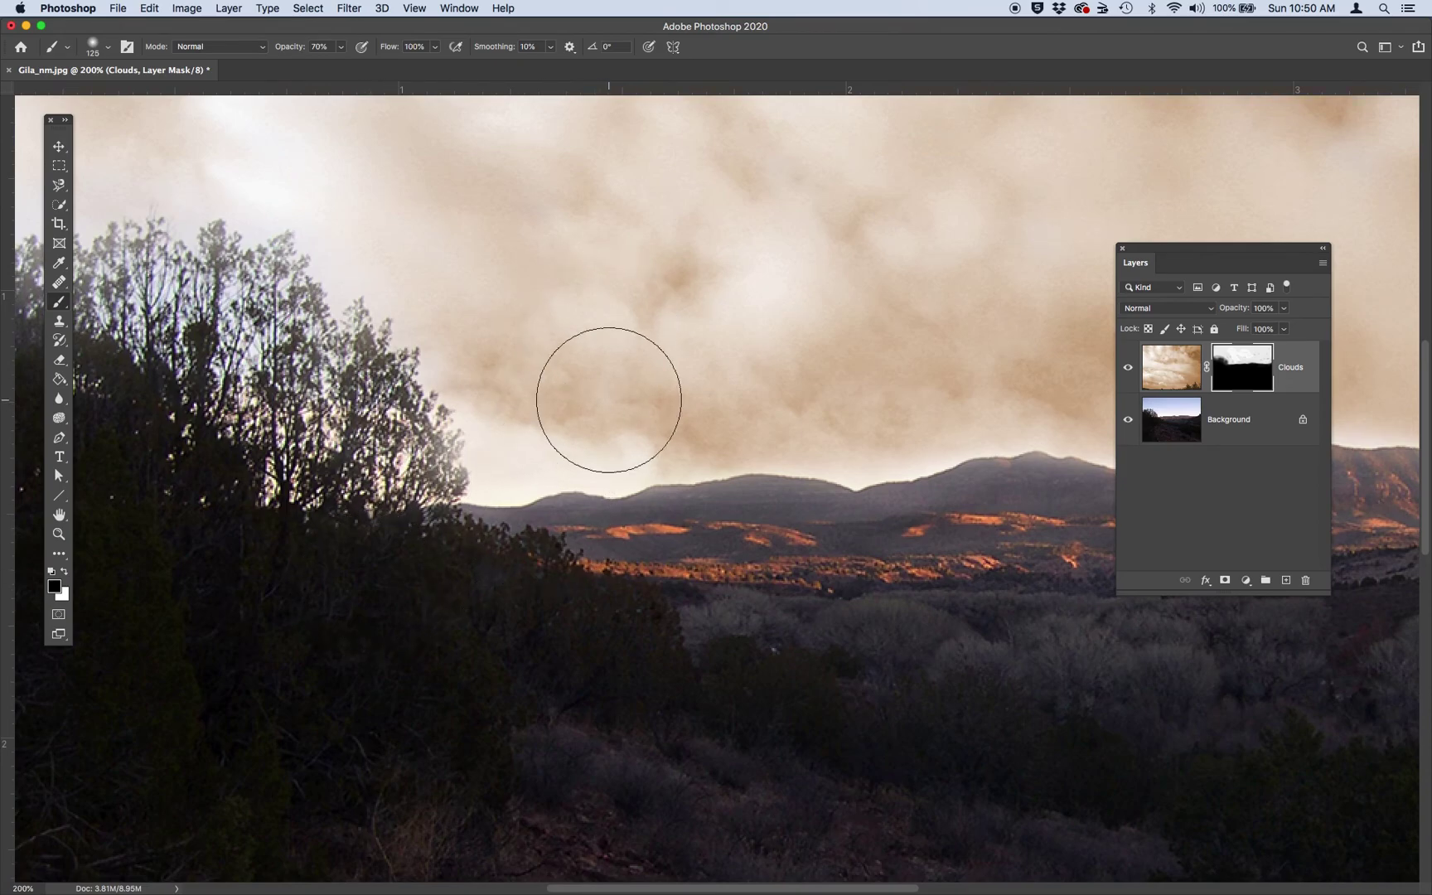
- Compare the whole picture with and without the masked Clouds layer
key("super+0")
key("super+minus")
key("super+minus")
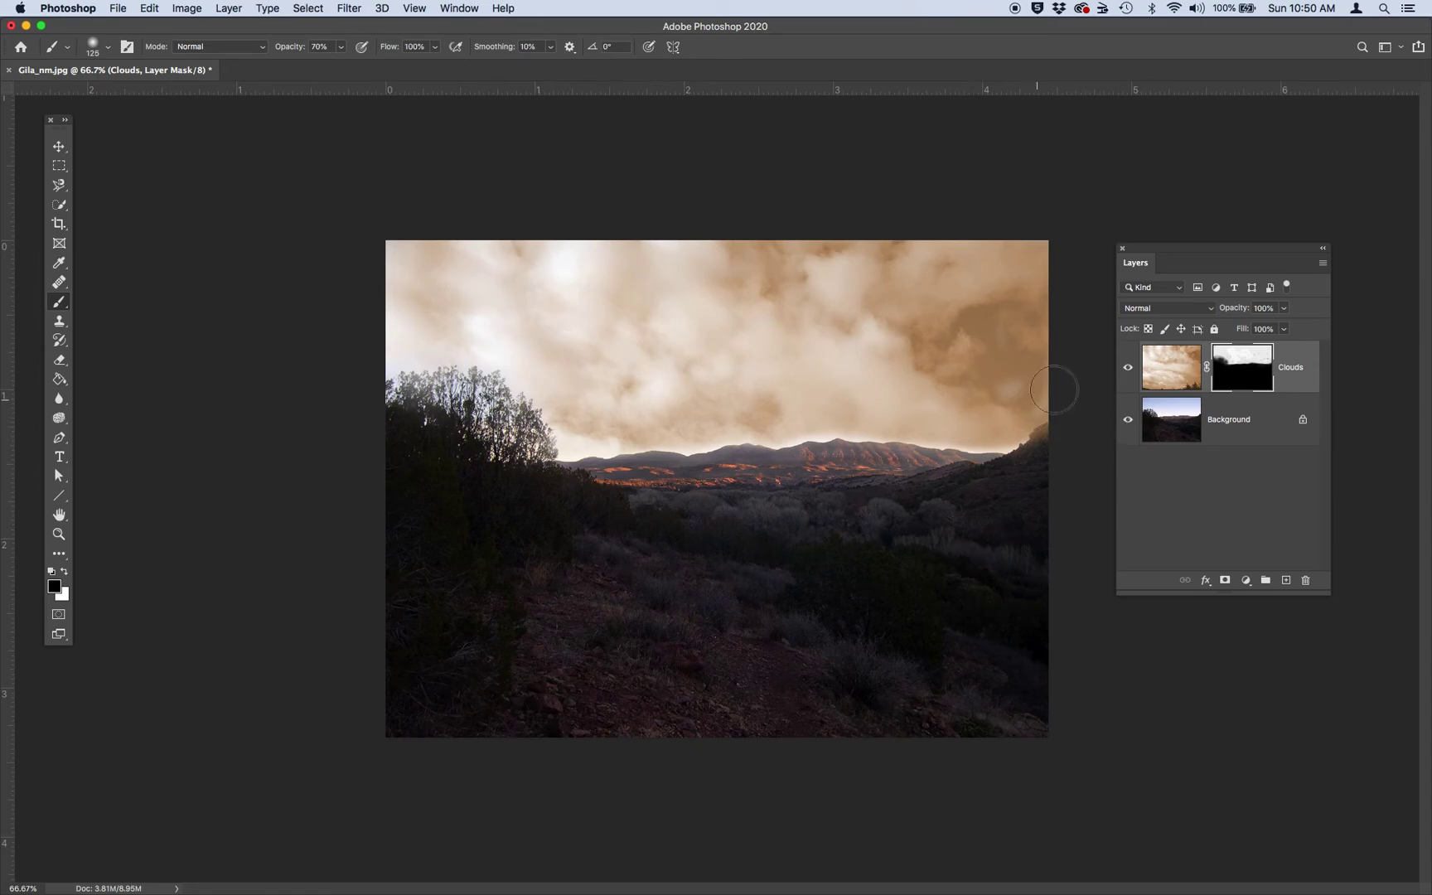
left_click(1127, 368)
left_click(1128, 370)
left_click(1128, 370)
left_click(1129, 370)
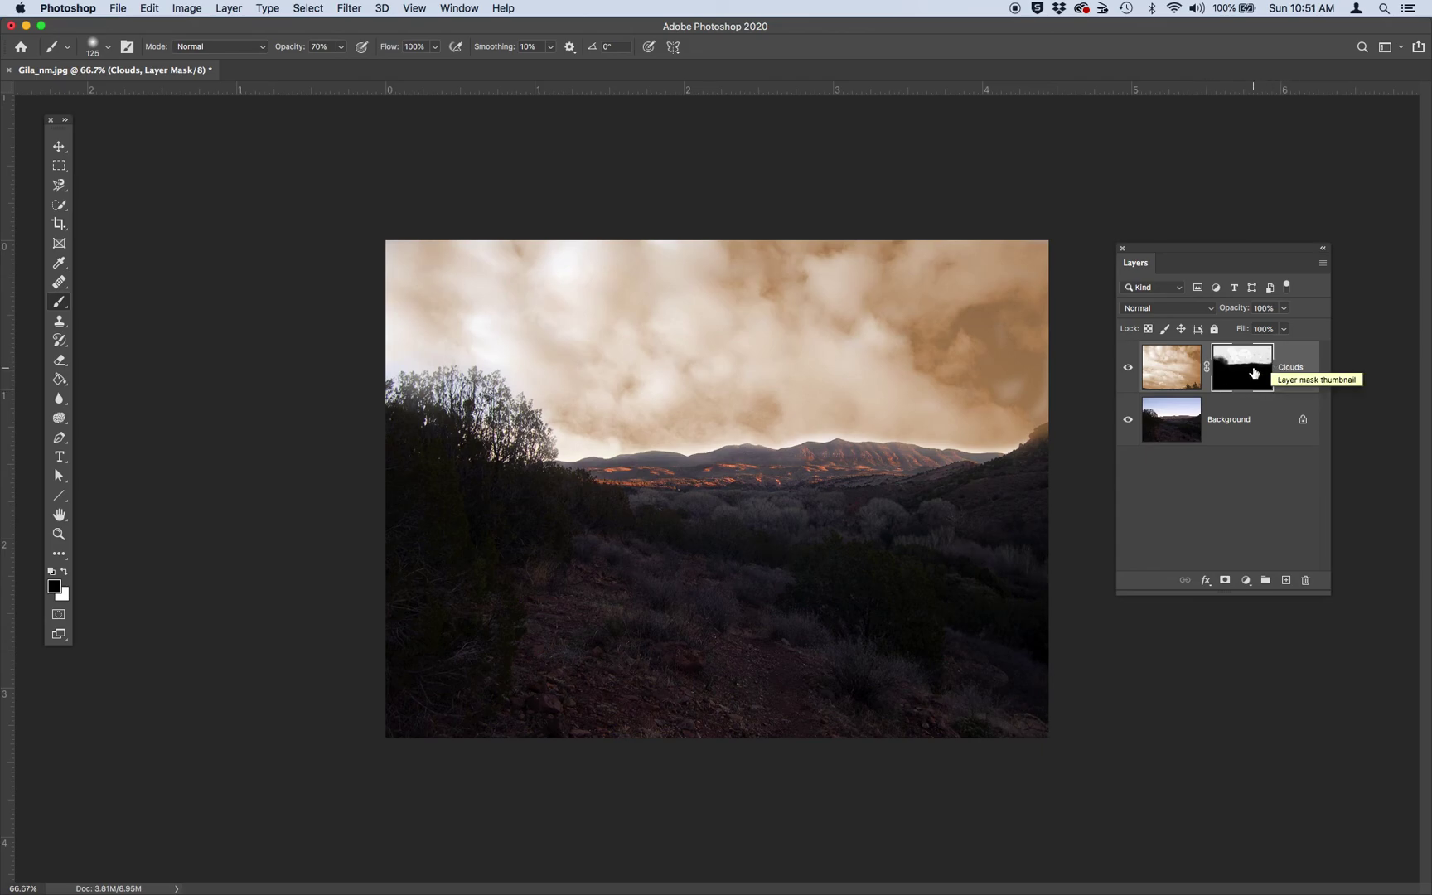
- Delete the mask from the Clouds layer without applying it
left_click_drag(1239, 370, 1307, 588)
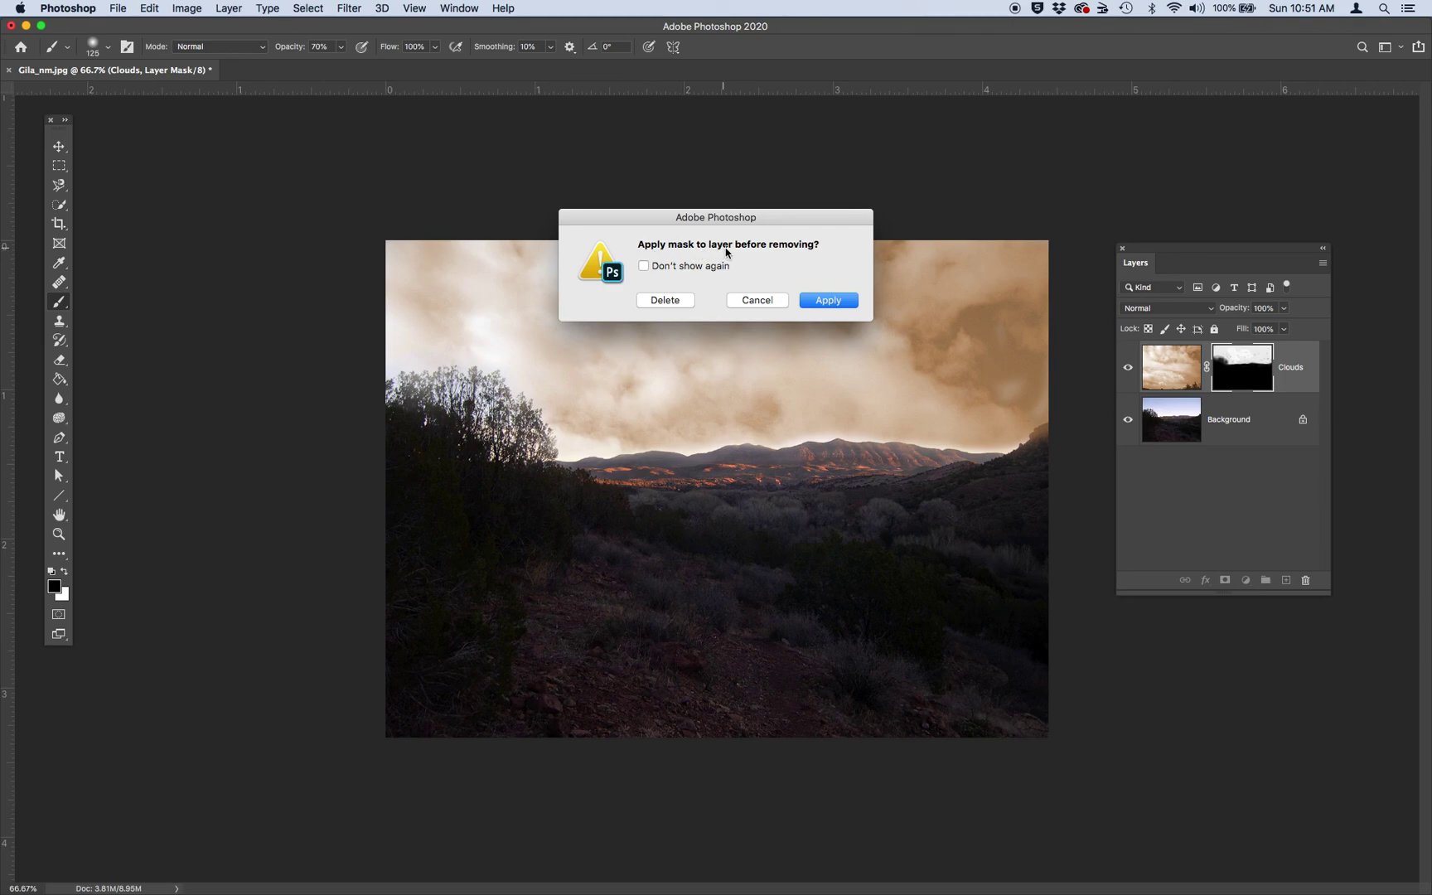
left_click(664, 300)
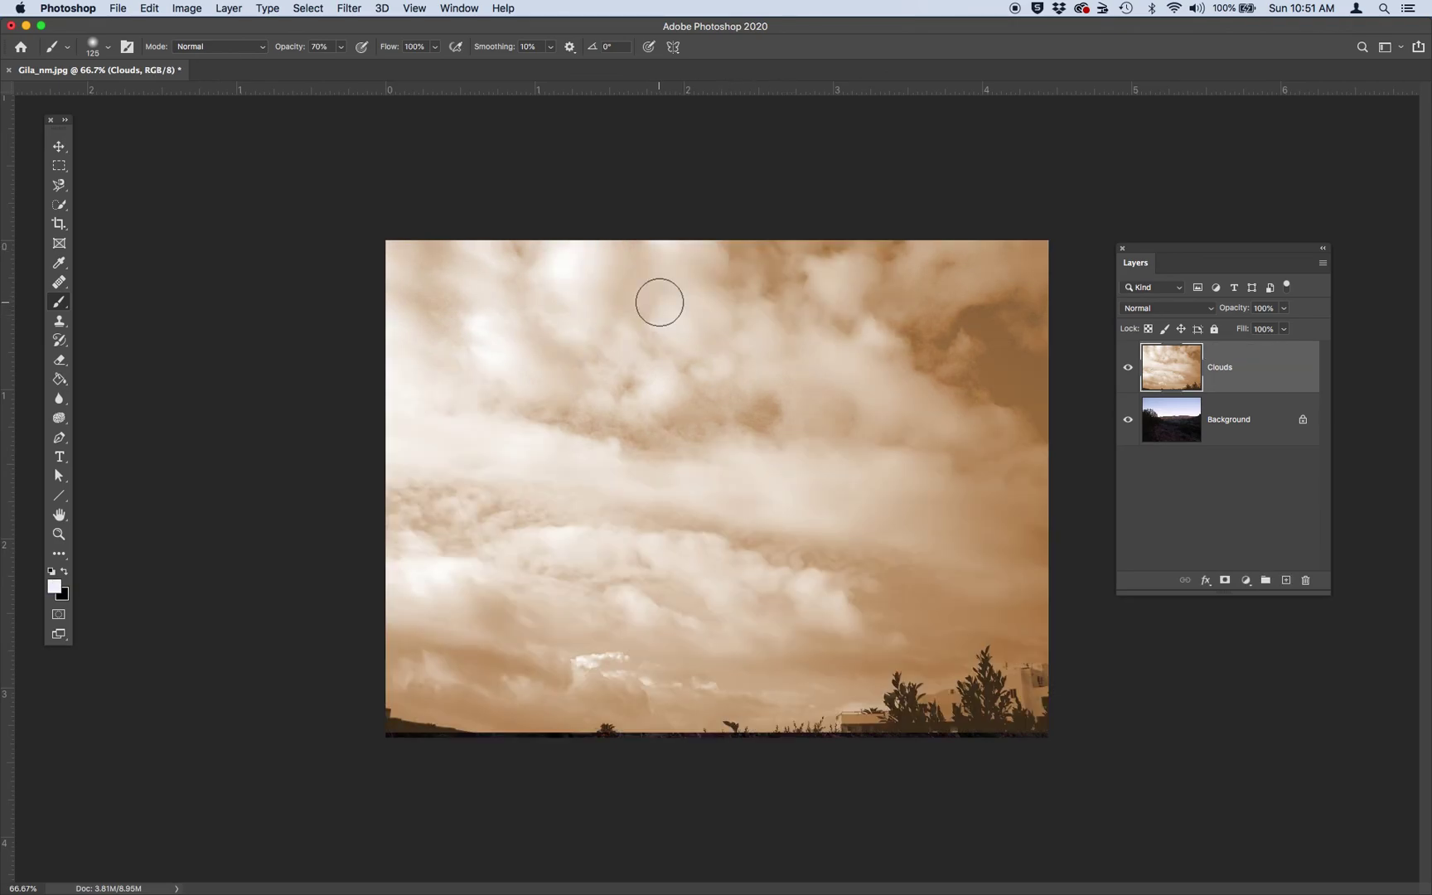